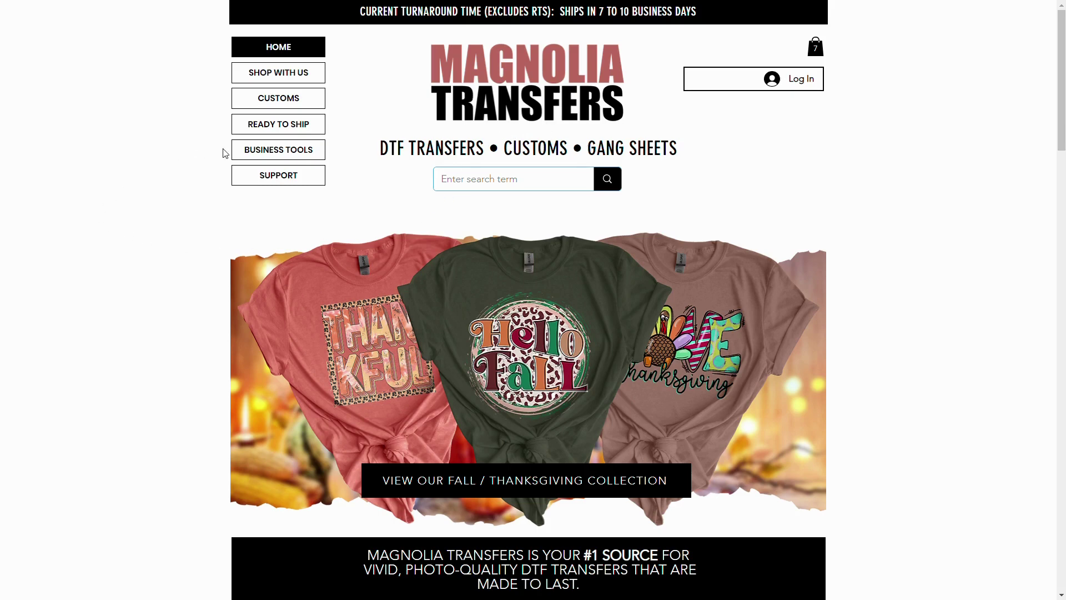
Go to the free mockups page and open the Christmas Mockups #1 Canva template link.
{"action": "mouse_move", "coordinate": [252, 154]}
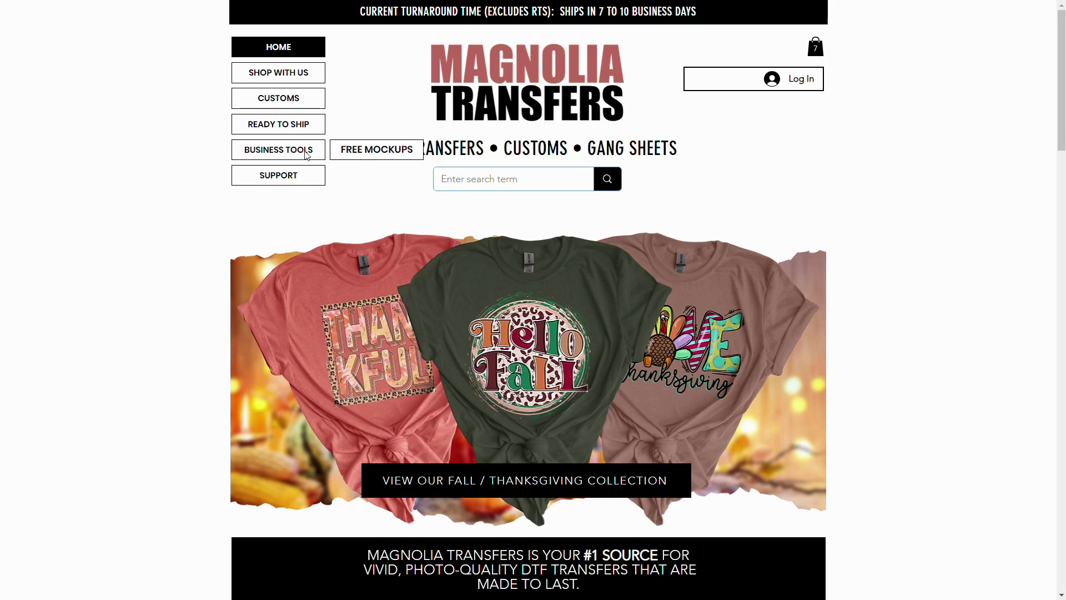
{"action": "left_click", "coordinate": [365, 150]}
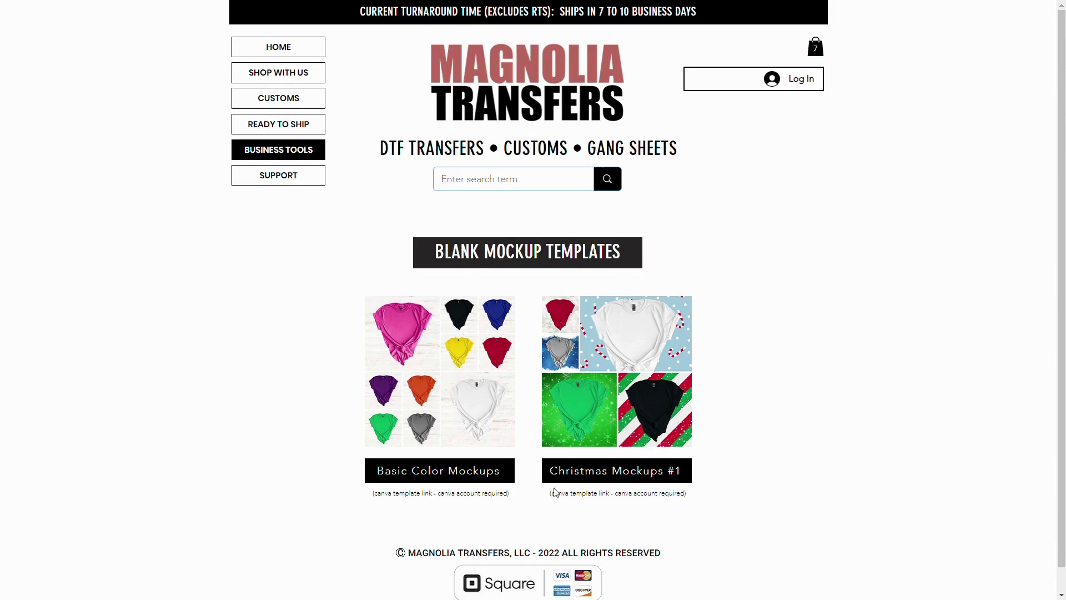
{"action": "left_click", "coordinate": [612, 473]}
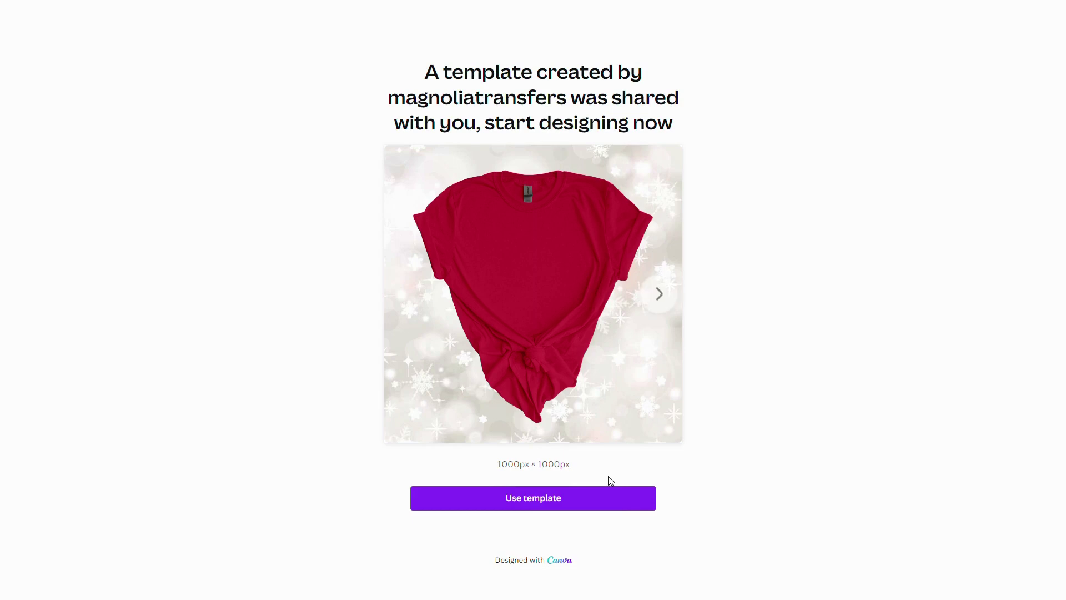
Use the template to create an editable copy, then review its five T-shirt pages.
{"action": "left_click", "coordinate": [580, 500]}
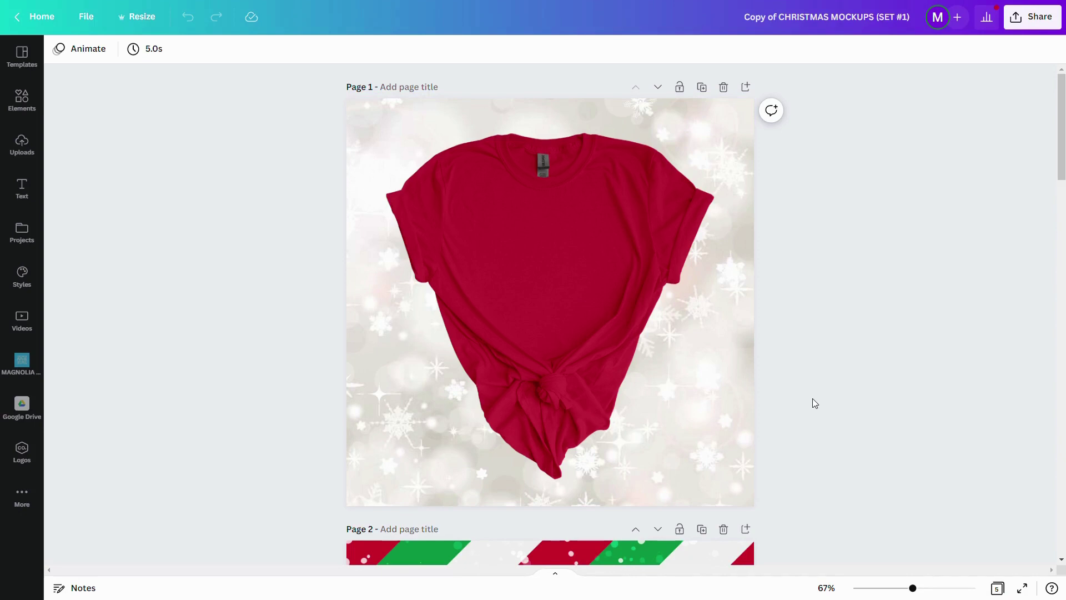
{"action": "scroll", "coordinate": [792, 335], "scroll_direction": "down", "scroll_amount": 10}
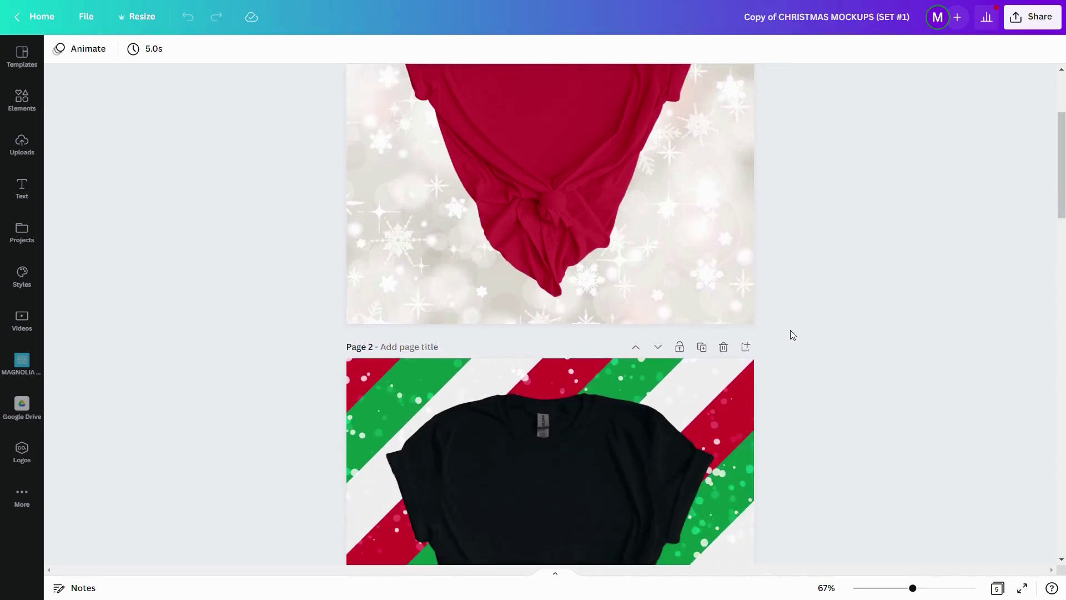
{"action": "scroll", "coordinate": [792, 334], "scroll_direction": "down", "scroll_amount": 10}
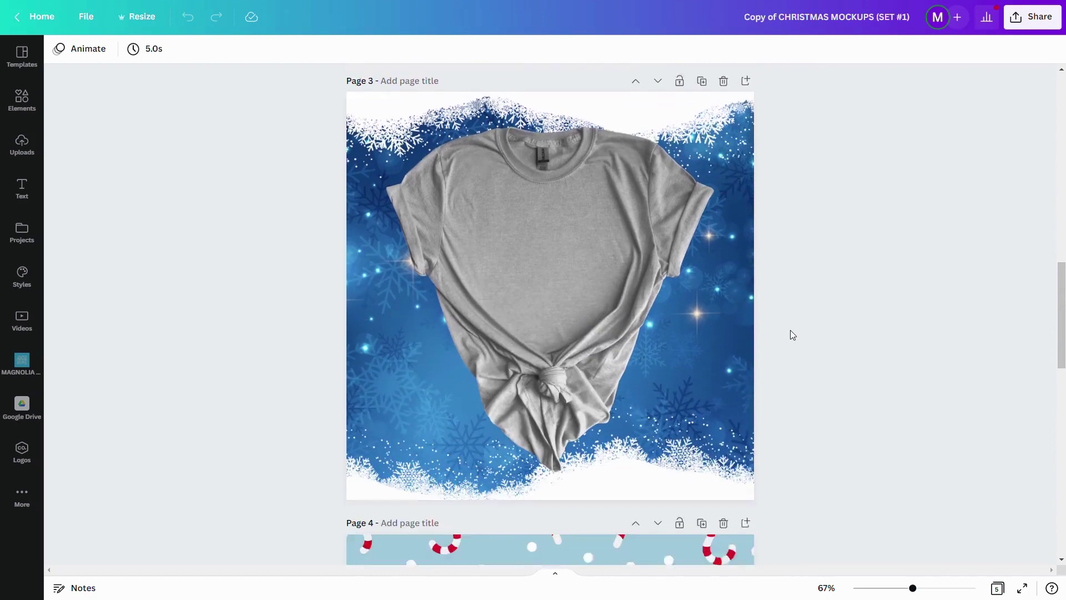
{"action": "scroll", "coordinate": [792, 335], "scroll_direction": "down", "scroll_amount": 10}
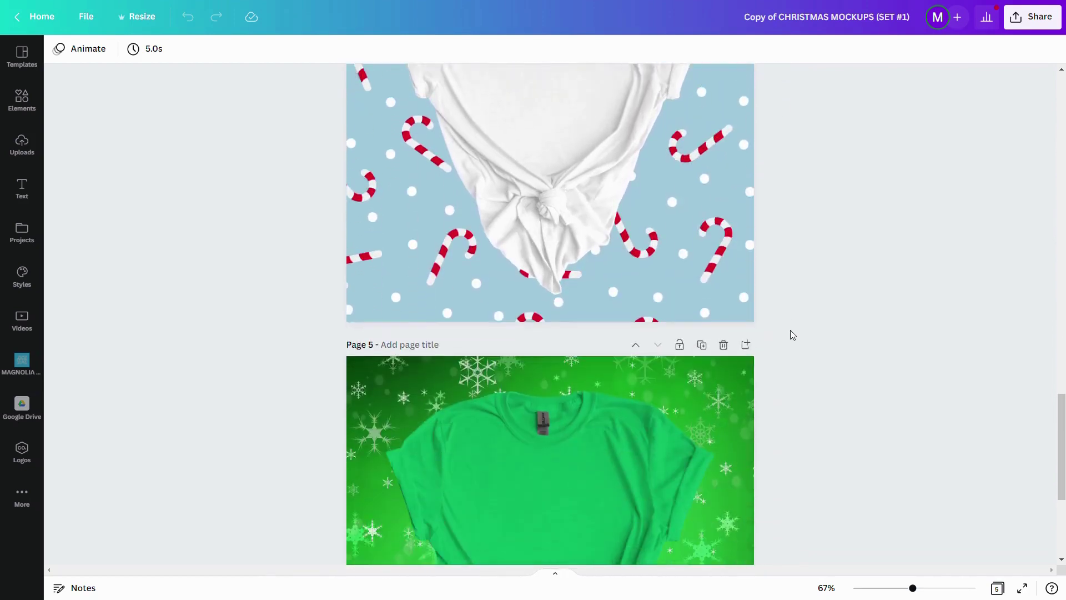
{"action": "scroll", "coordinate": [792, 335], "scroll_direction": "down", "scroll_amount": 2}
{"action": "scroll", "coordinate": [792, 335], "scroll_direction": "up", "scroll_amount": 20}
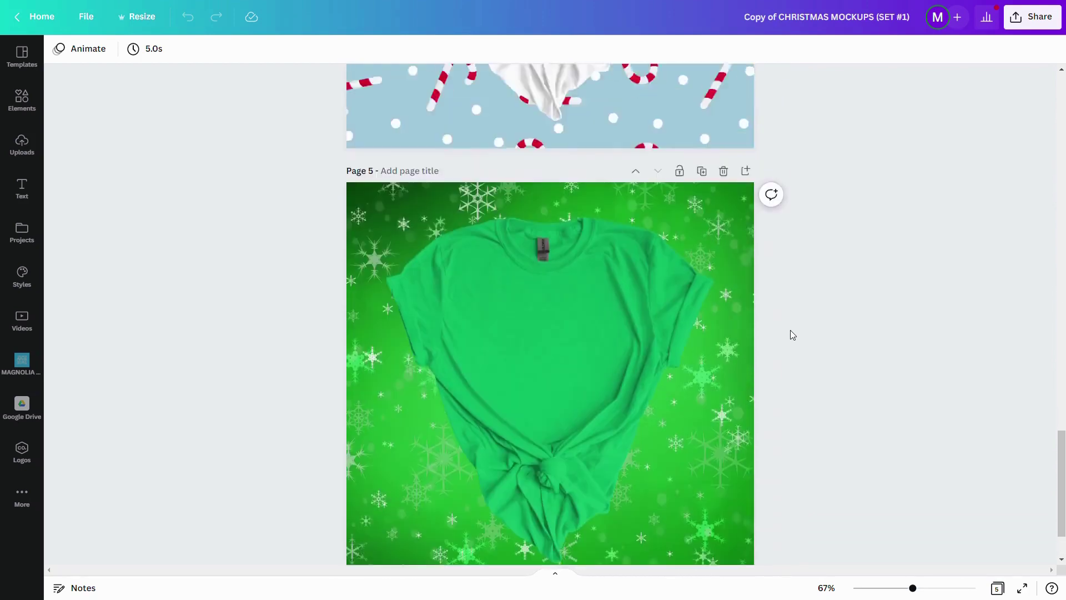
{"action": "scroll", "coordinate": [792, 335], "scroll_direction": "up", "scroll_amount": 8}
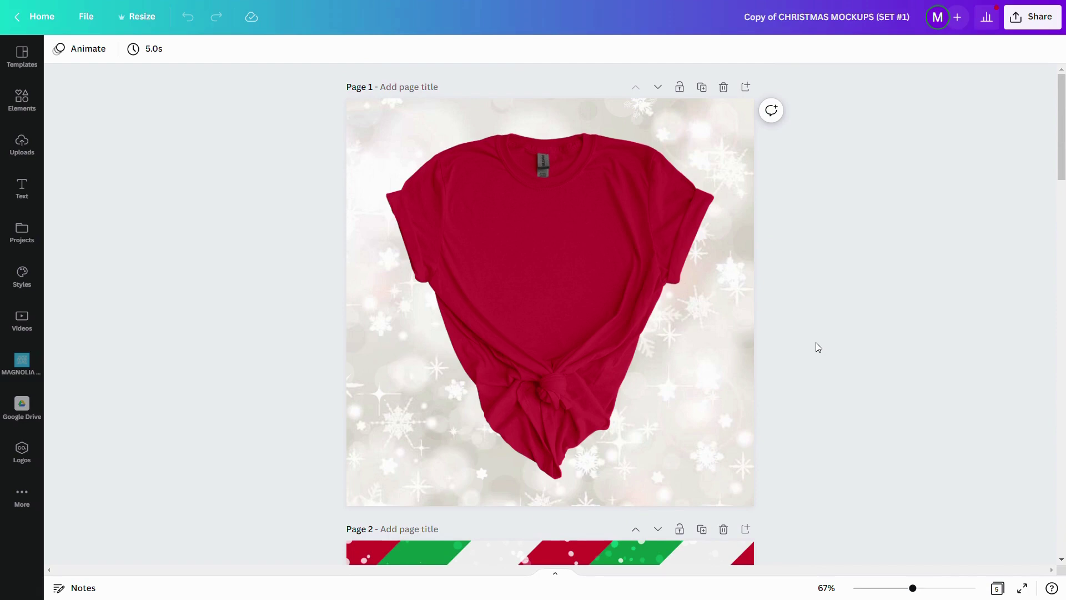
Return to Magnolia Transfers and browse the CHRISTMAS collection from the SHOP WITH US menu.
{"action": "key", "text": "ctrl+Tab"}
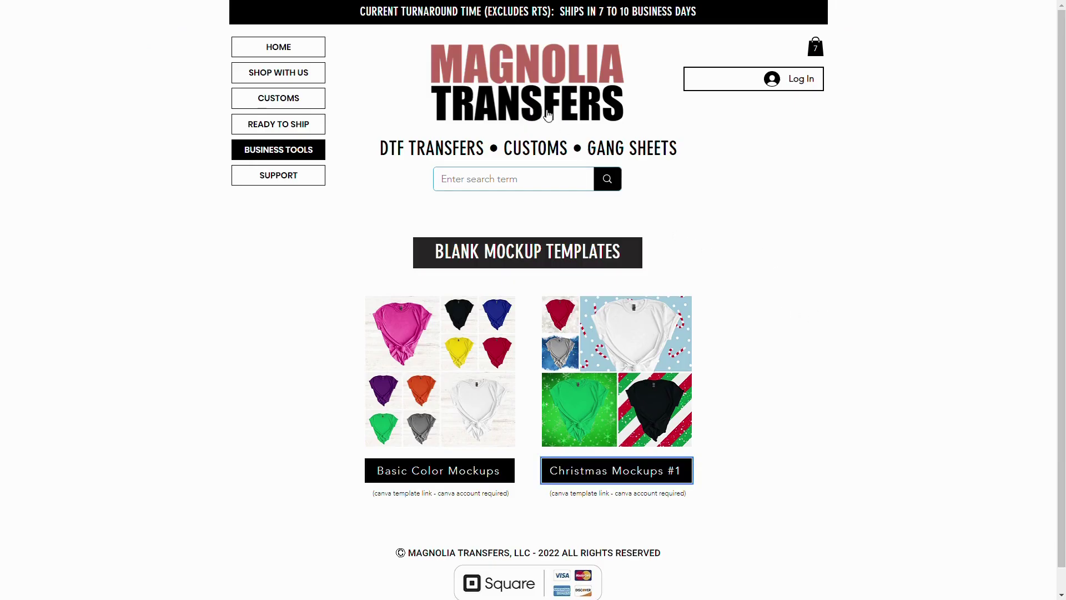
{"action": "mouse_move", "coordinate": [277, 77]}
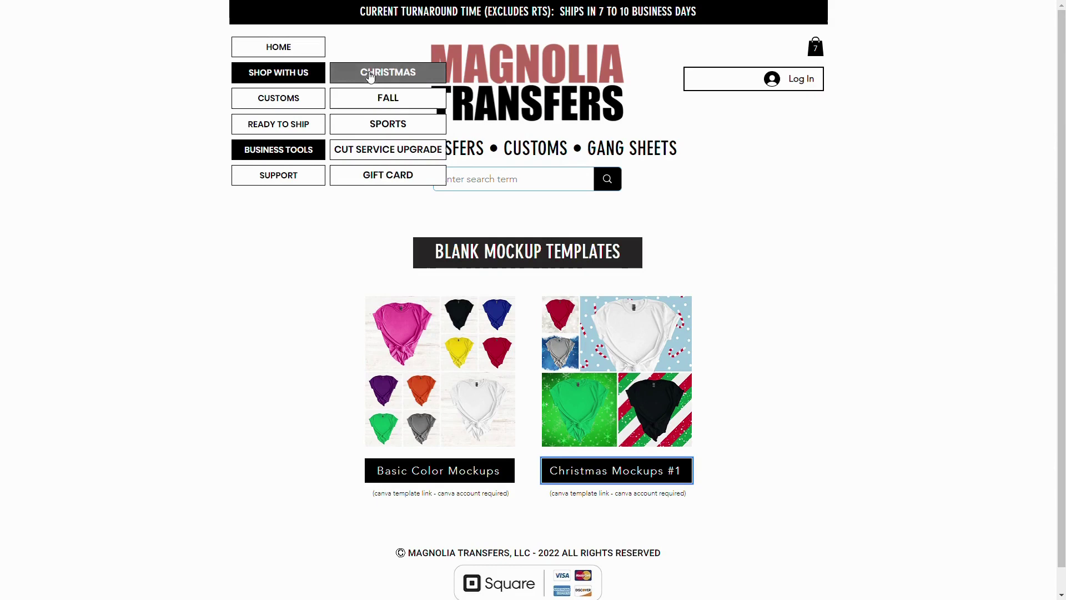
{"action": "left_click", "coordinate": [391, 76]}
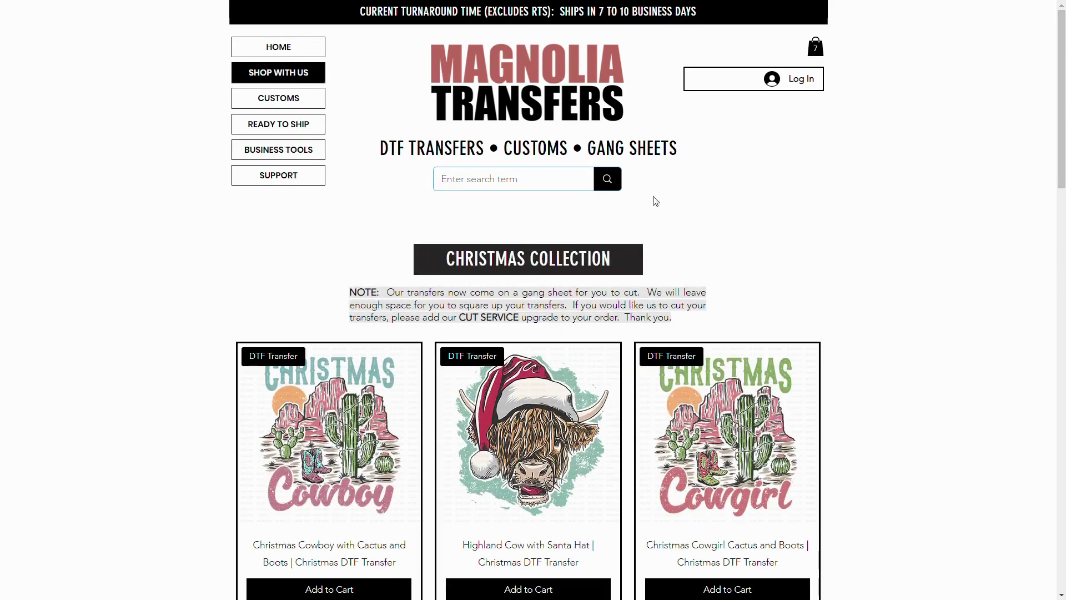
{"action": "scroll", "coordinate": [883, 283], "scroll_direction": "down", "scroll_amount": 6}
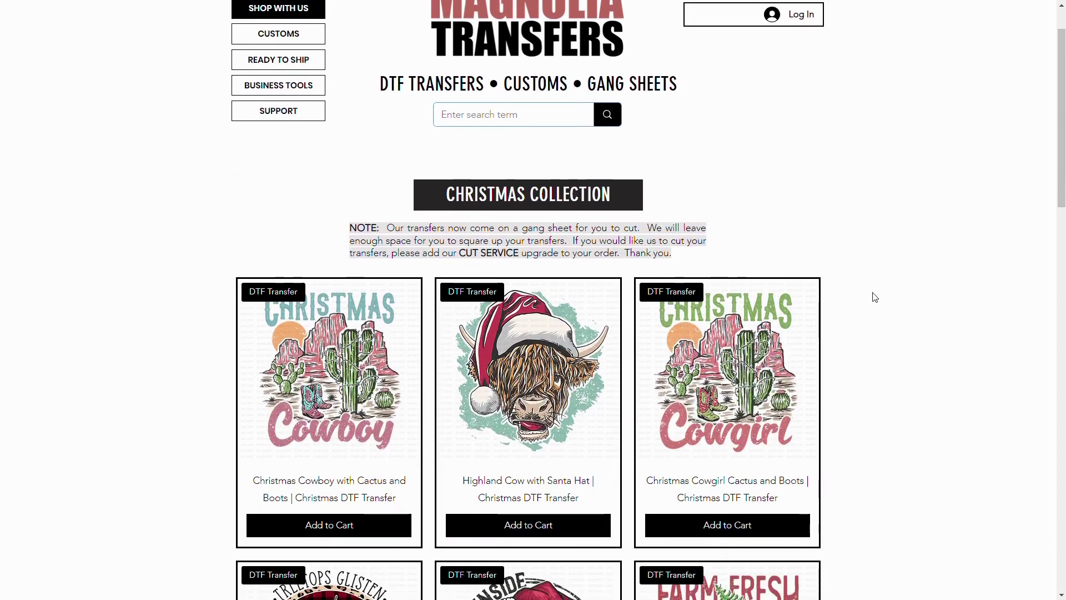
{"action": "scroll", "coordinate": [875, 339], "scroll_direction": "down", "scroll_amount": 13}
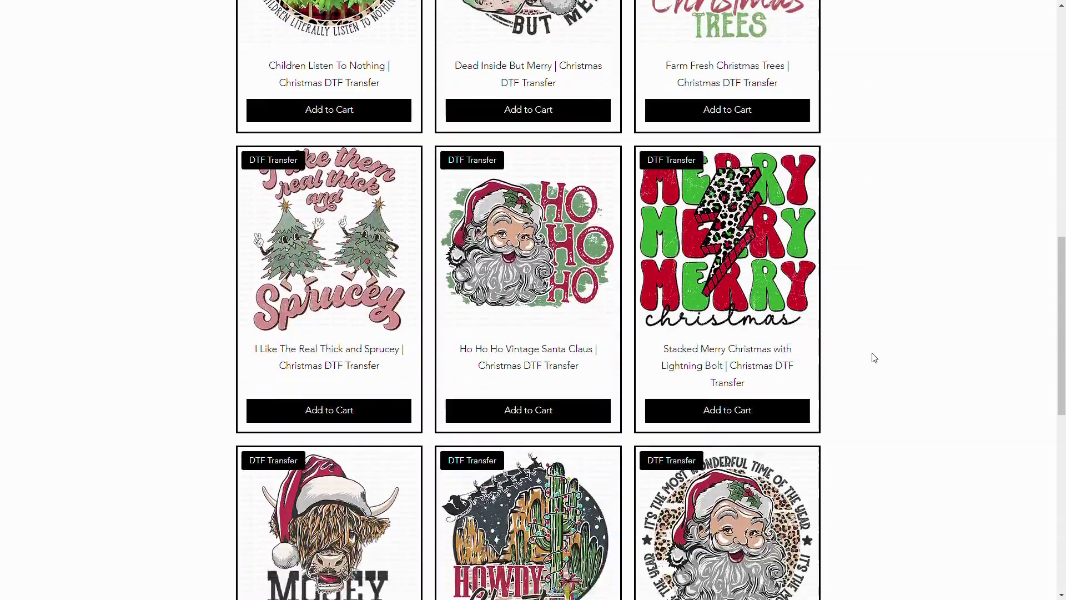
{"action": "scroll", "coordinate": [875, 360], "scroll_direction": "down", "scroll_amount": 3}
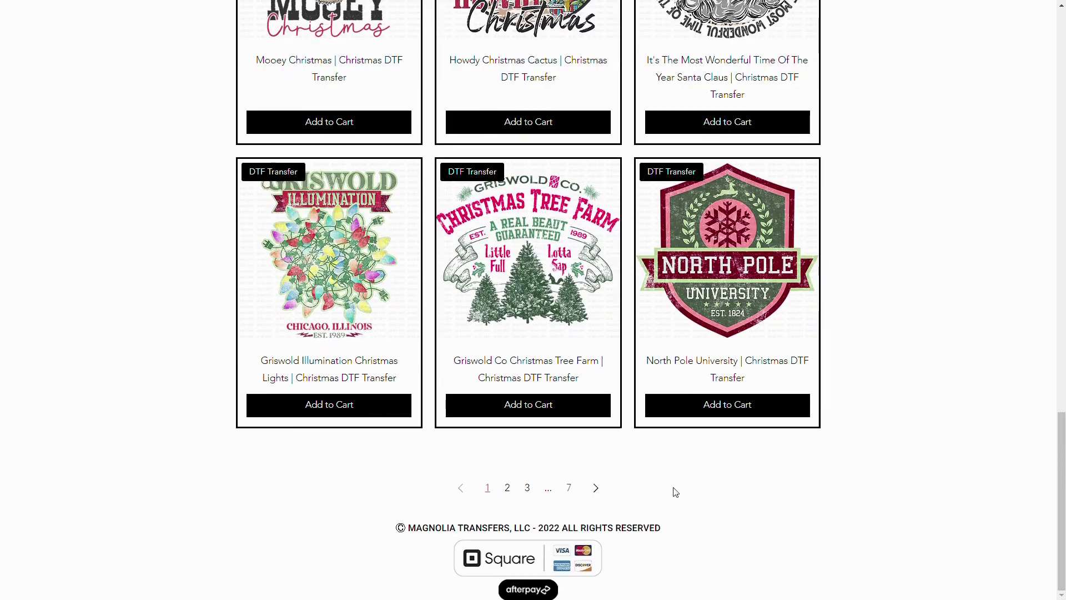
{"action": "scroll", "coordinate": [856, 418], "scroll_direction": "up", "scroll_amount": 7}
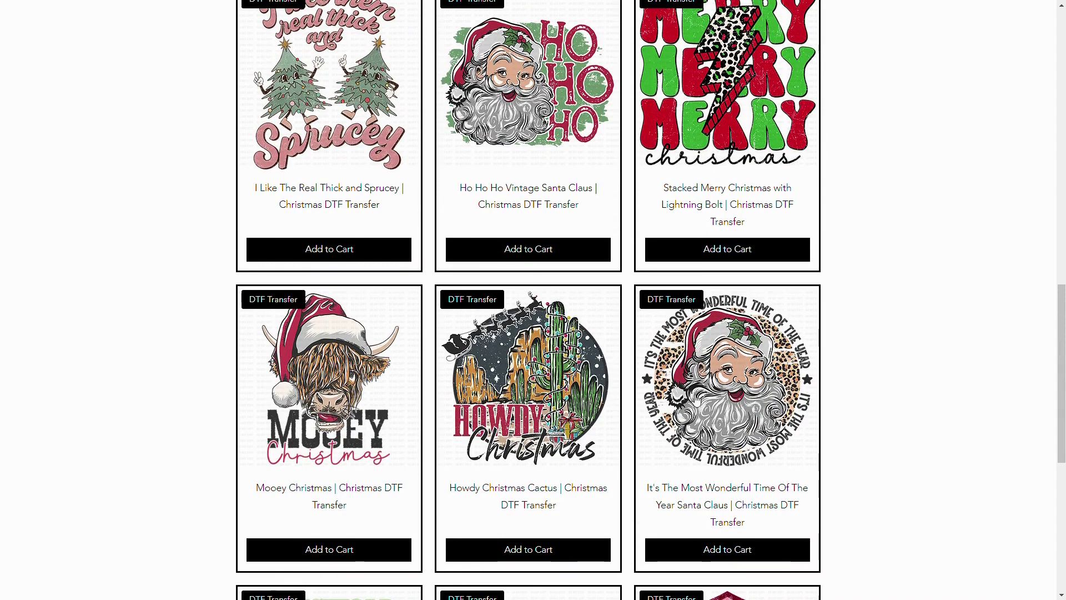
View the Most Wonderful Time Of The Year Santa Claus transfer page, then return to Canva.
{"action": "left_click", "coordinate": [733, 410]}
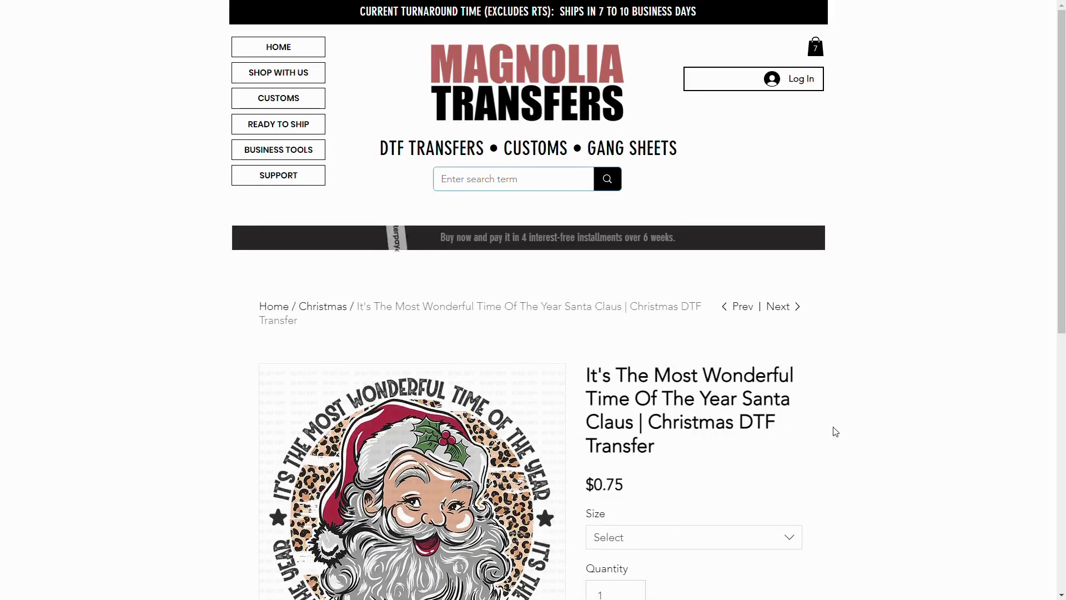
{"action": "scroll", "coordinate": [840, 396], "scroll_direction": "down", "scroll_amount": 4}
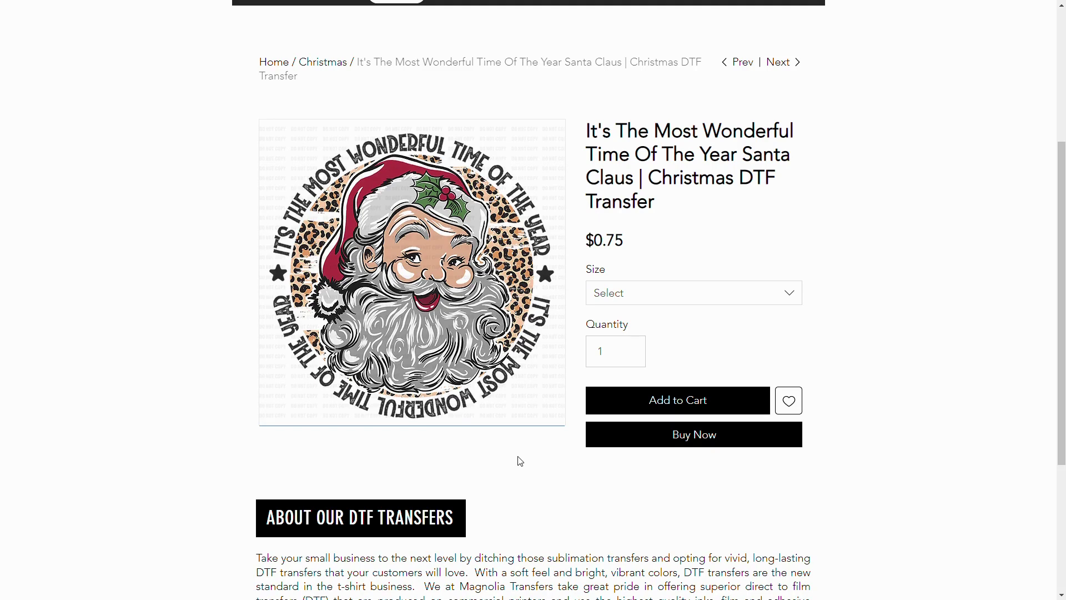
{"action": "key", "text": "ctrl+Tab"}
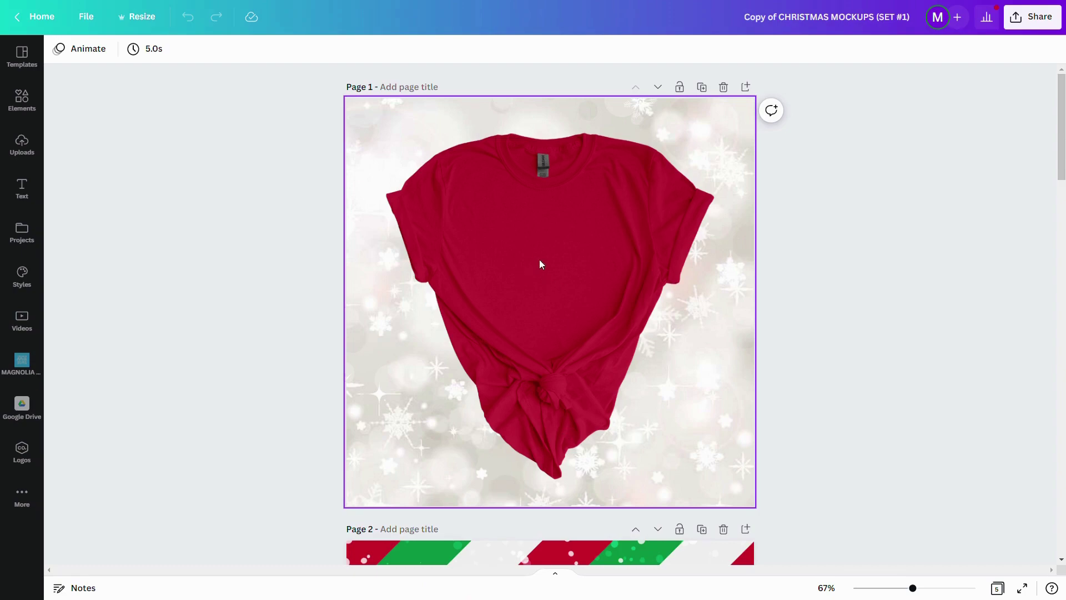
Paste the Santa design onto page 1's red shirt, shrink it to about 362, and centre it.
{"action": "scroll", "coordinate": [577, 261], "scroll_direction": "down", "scroll_amount": 8}
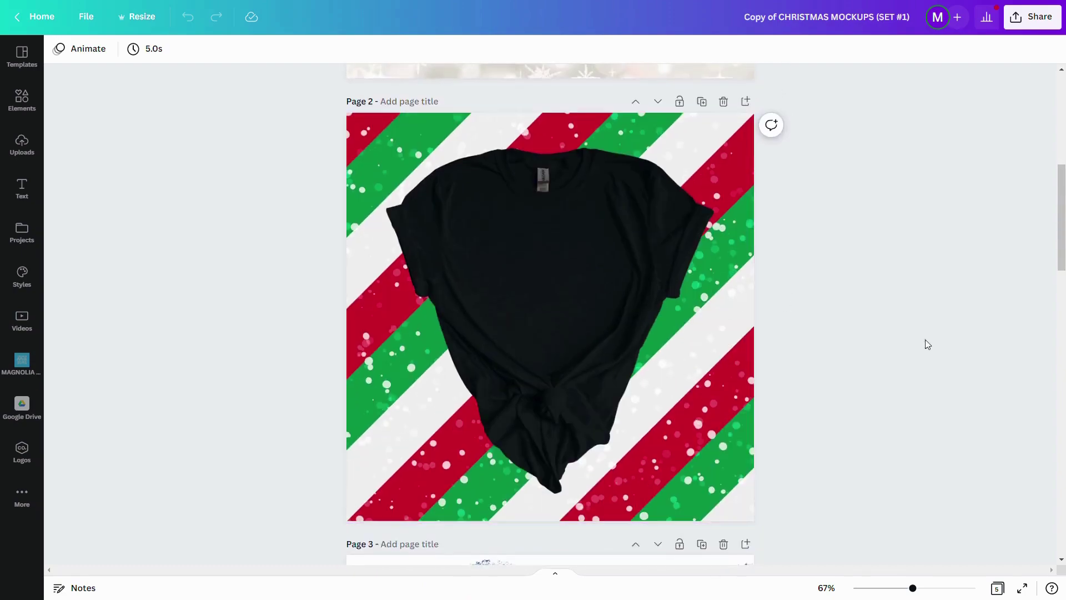
{"action": "scroll", "coordinate": [667, 389], "scroll_direction": "down", "scroll_amount": 6}
{"action": "scroll", "coordinate": [645, 388], "scroll_direction": "up", "scroll_amount": 12}
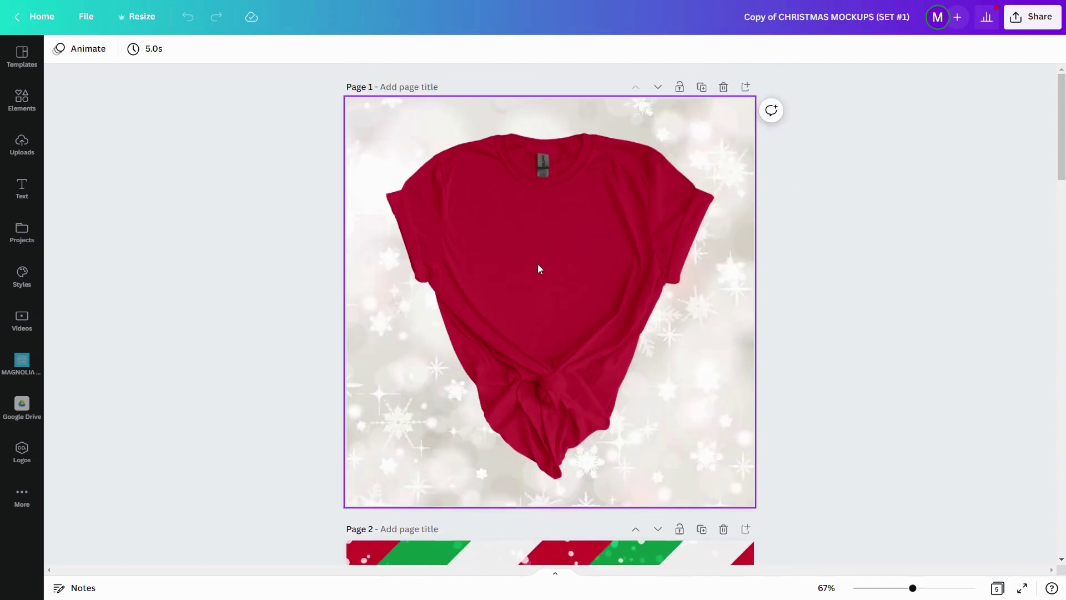
{"action": "right_click", "coordinate": [538, 266]}
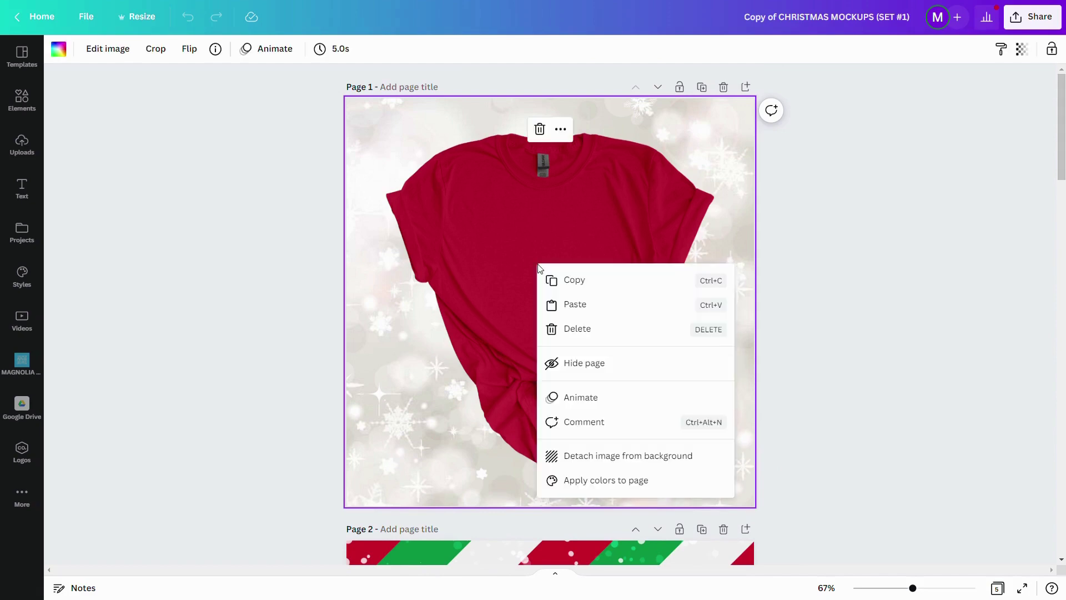
{"action": "left_click", "coordinate": [572, 306]}
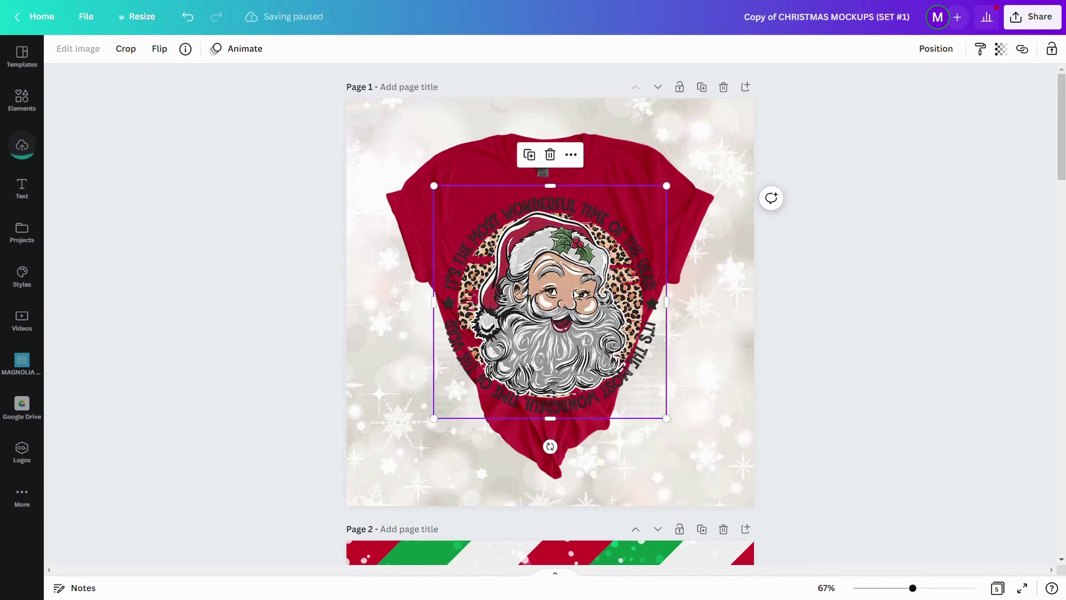
{"action": "mouse_move", "coordinate": [574, 293]}
{"action": "left_mouse_down"}
{"action": "mouse_move", "coordinate": [534, 386]}
{"action": "mouse_move", "coordinate": [594, 275]}
{"action": "mouse_move", "coordinate": [571, 294]}
{"action": "left_mouse_up"}
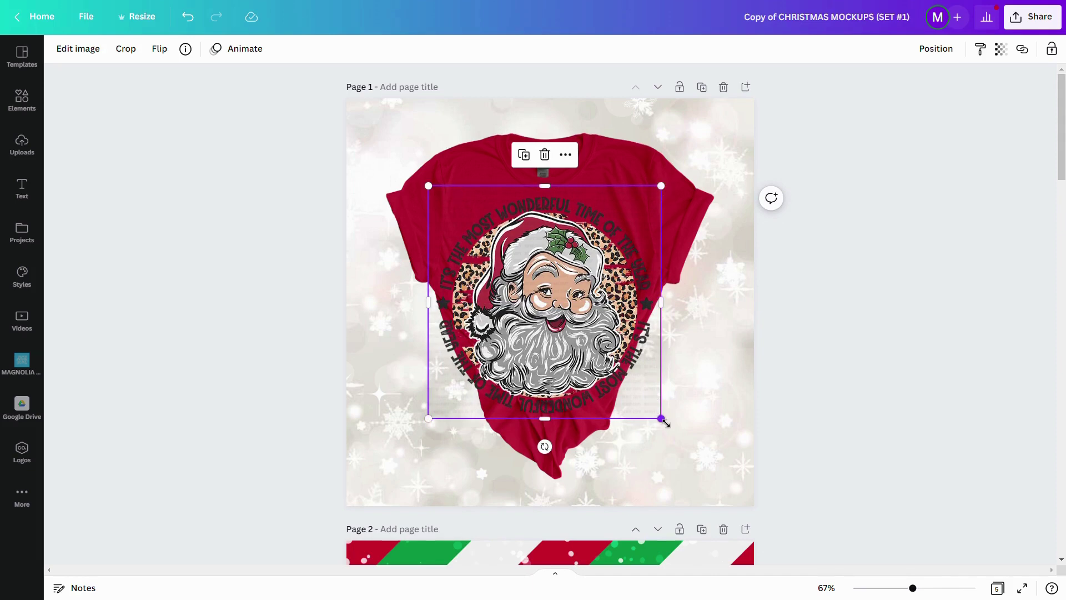
{"action": "mouse_move", "coordinate": [664, 423]}
{"action": "left_mouse_down"}
{"action": "mouse_move", "coordinate": [636, 393]}
{"action": "mouse_move", "coordinate": [655, 412]}
{"action": "left_mouse_up"}
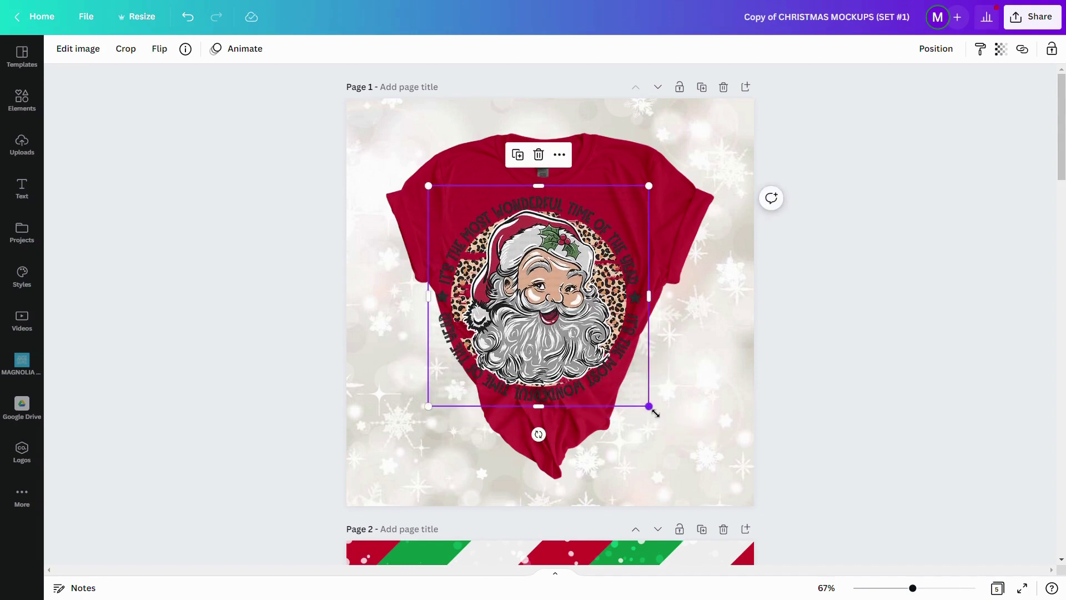
{"action": "left_click_drag", "start_coordinate": [655, 412], "coordinate": [581, 343]}
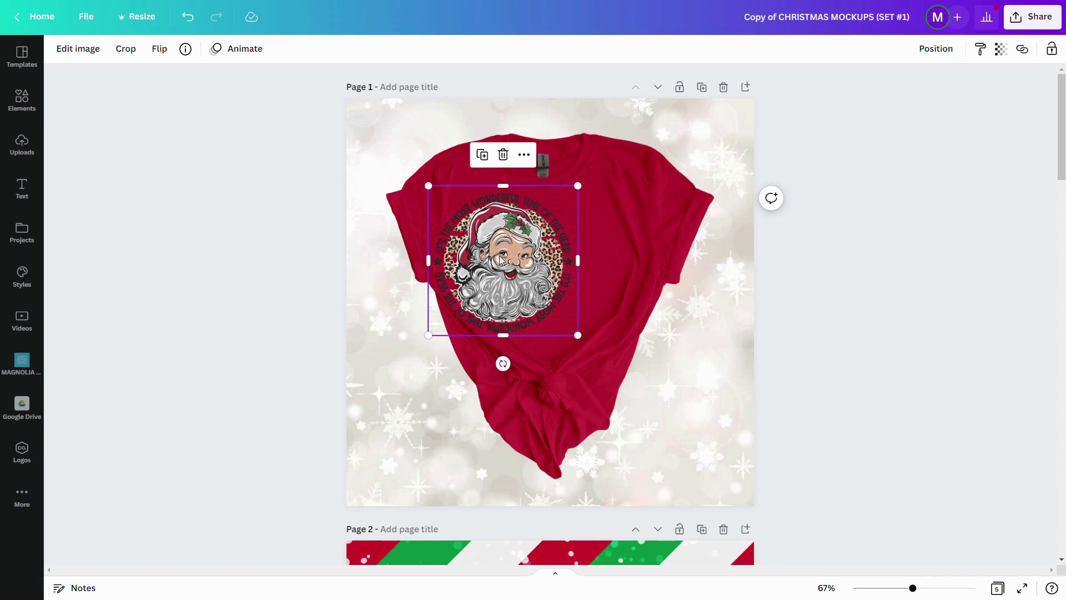
{"action": "left_click_drag", "start_coordinate": [501, 260], "coordinate": [541, 270]}
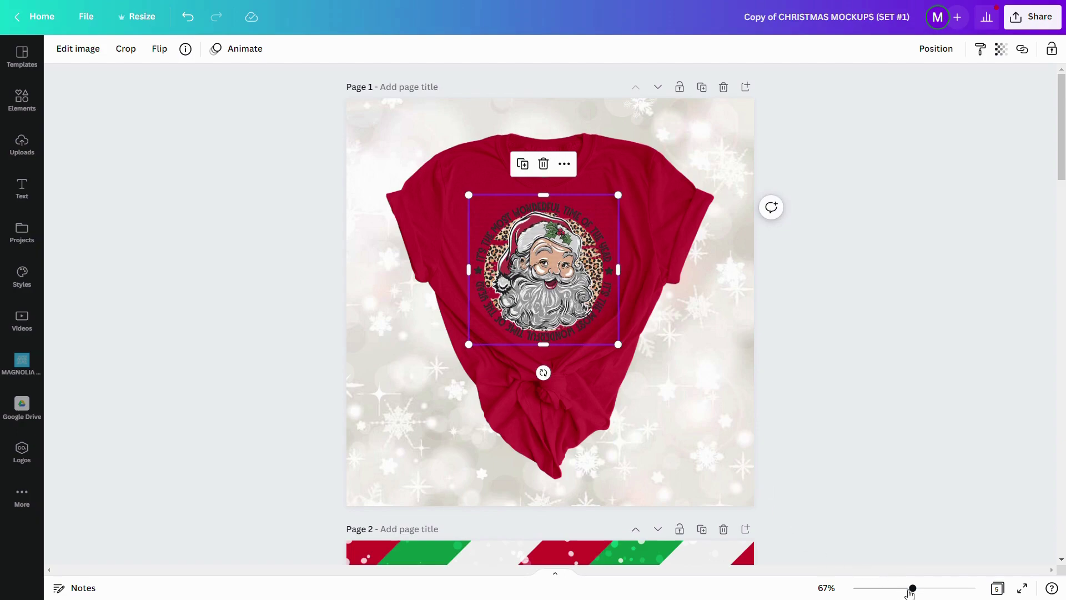
Zoom in to check the Santa design and nudge it into its final chest position.
{"action": "left_click_drag", "start_coordinate": [912, 588], "coordinate": [969, 586]}
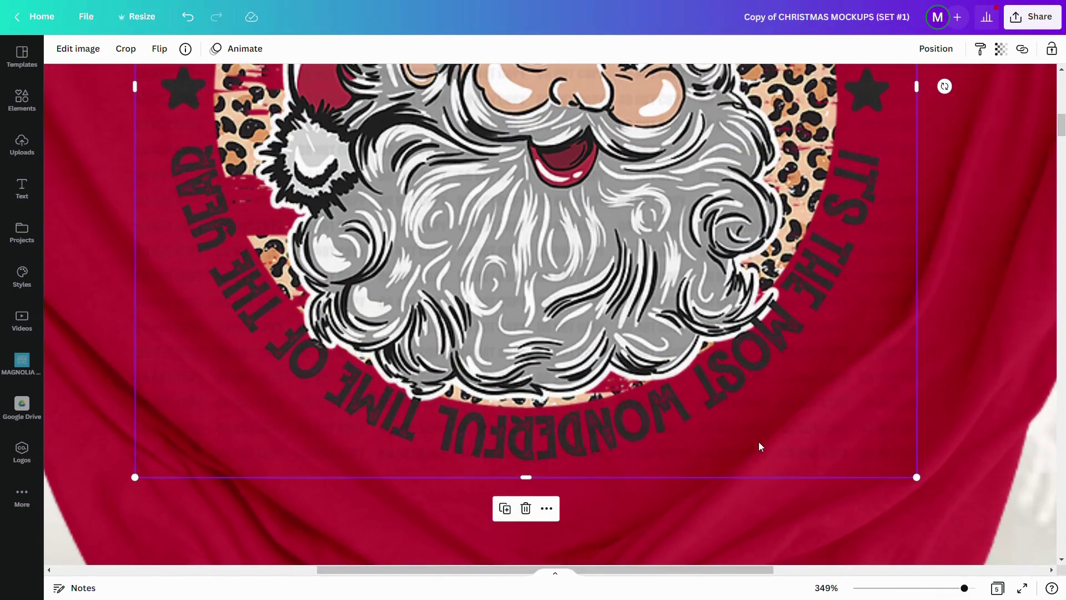
{"action": "left_click_drag", "start_coordinate": [966, 592], "coordinate": [925, 593]}
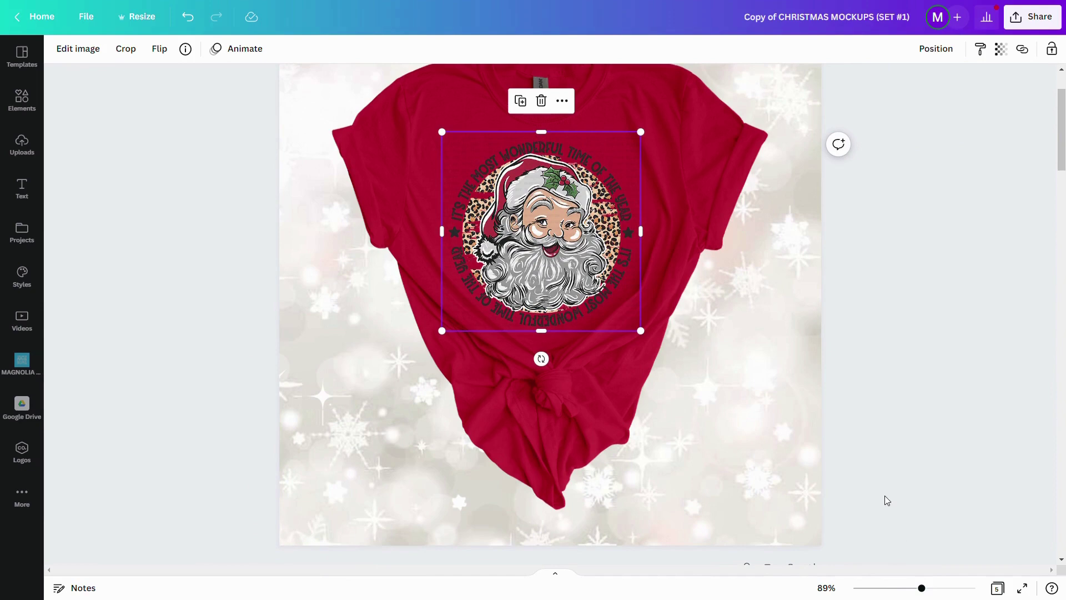
{"action": "scroll", "coordinate": [885, 500], "scroll_direction": "up", "scroll_amount": 3}
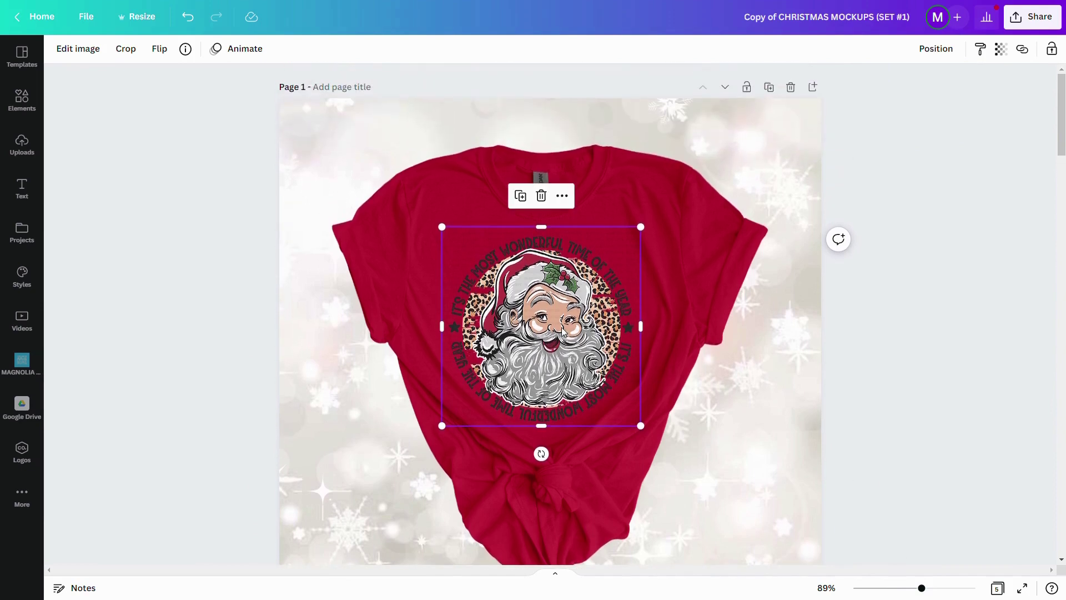
{"action": "left_click_drag", "start_coordinate": [566, 332], "coordinate": [569, 333]}
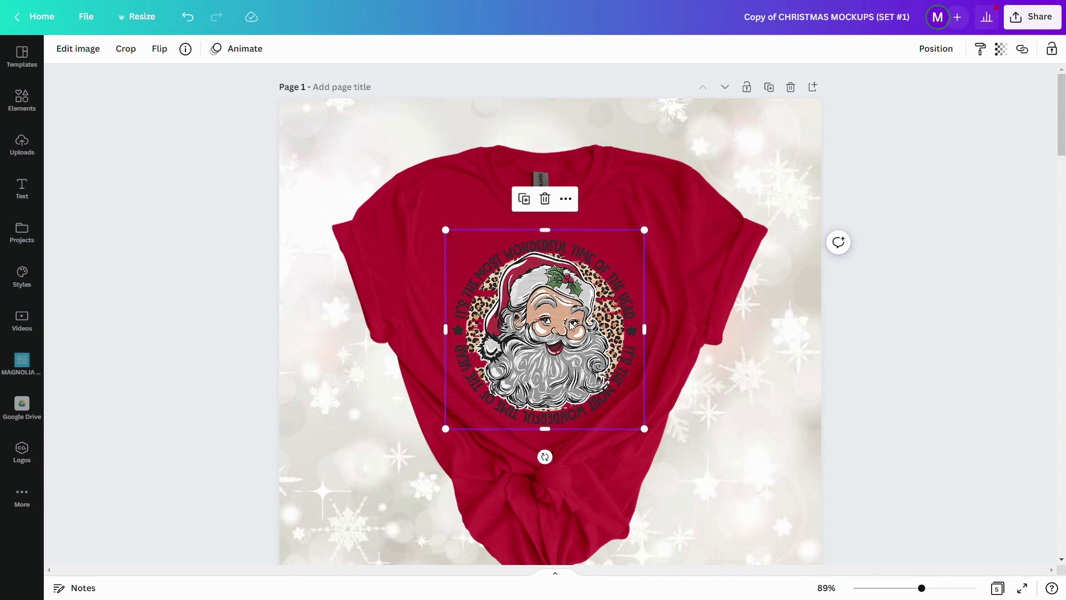
{"action": "left_click_drag", "start_coordinate": [561, 332], "coordinate": [564, 334]}
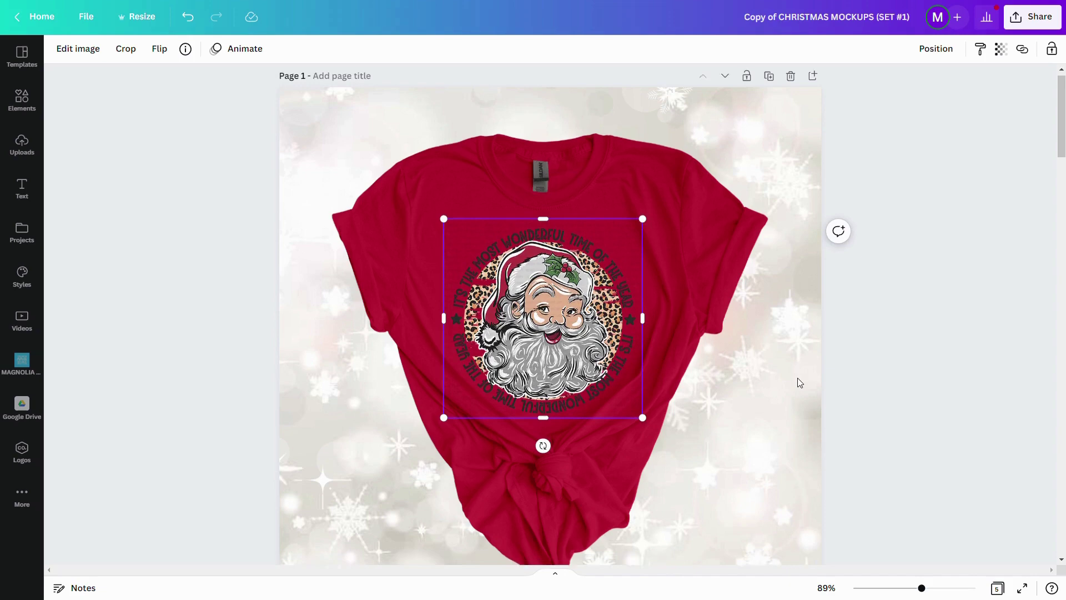
{"action": "scroll", "coordinate": [797, 380], "scroll_direction": "down", "scroll_amount": 6}
{"action": "scroll", "coordinate": [798, 381], "scroll_direction": "down", "scroll_amount": 4}
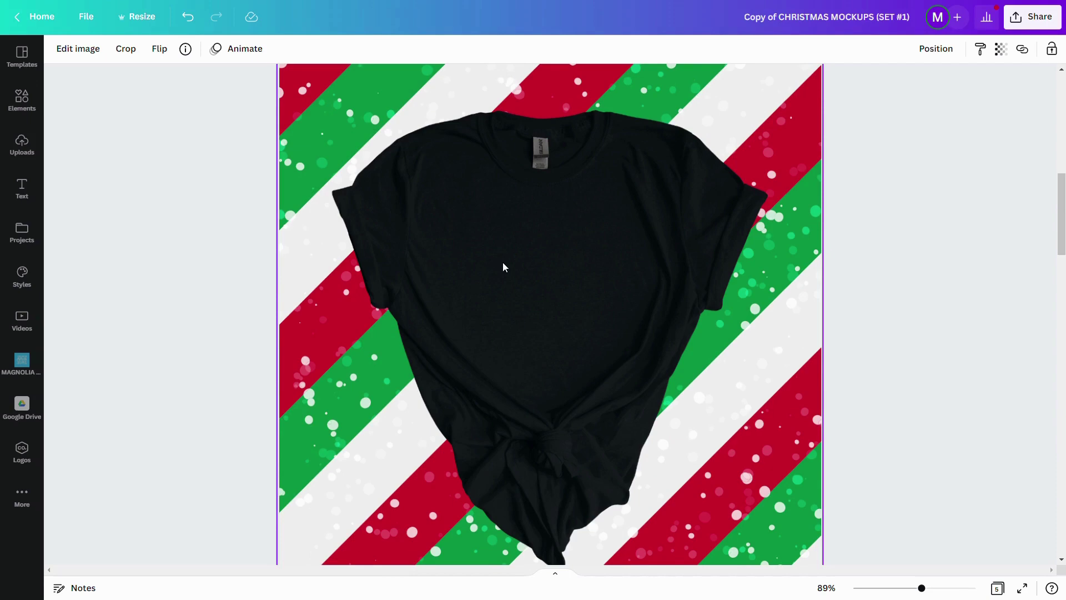
Select page 2's black shirt, then open the Griswold Illumination transfer from the Christmas collection.
{"action": "left_click", "coordinate": [553, 289]}
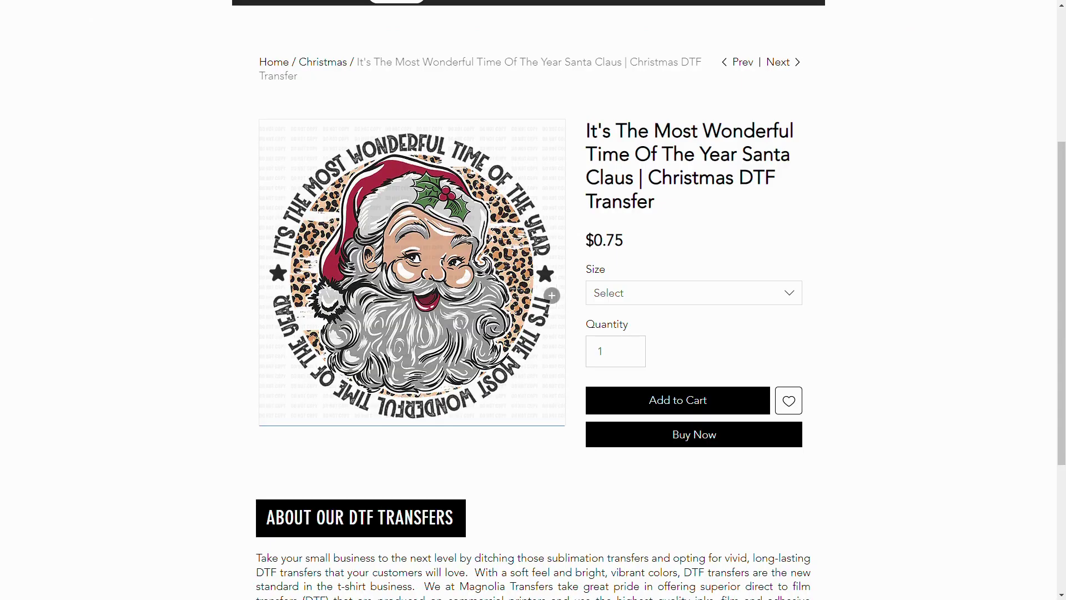
{"action": "left_click", "coordinate": [325, 63]}
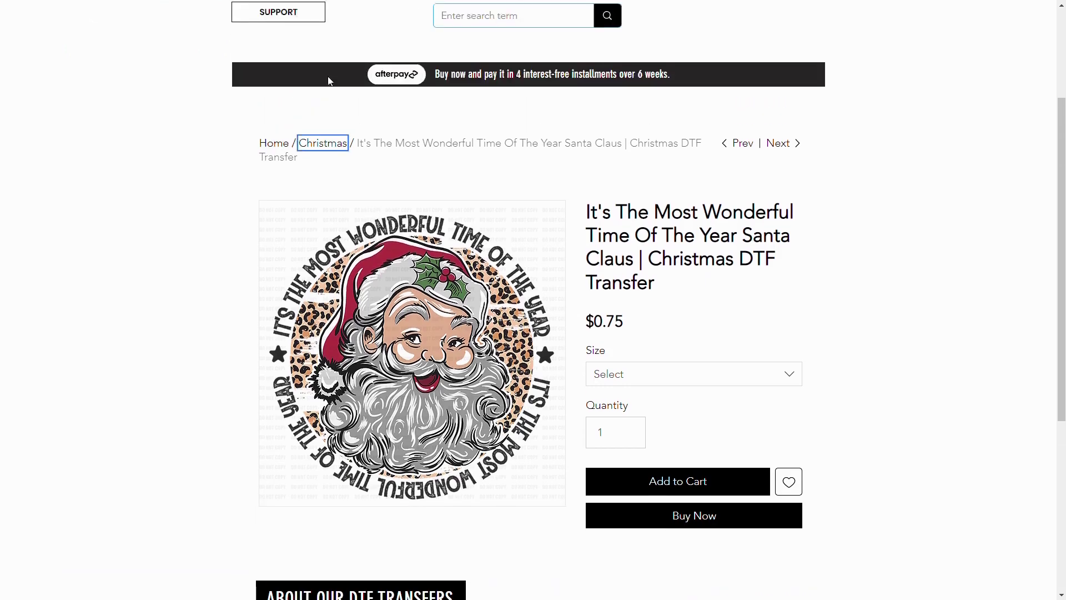
{"action": "scroll", "coordinate": [826, 352], "scroll_direction": "down", "scroll_amount": 3}
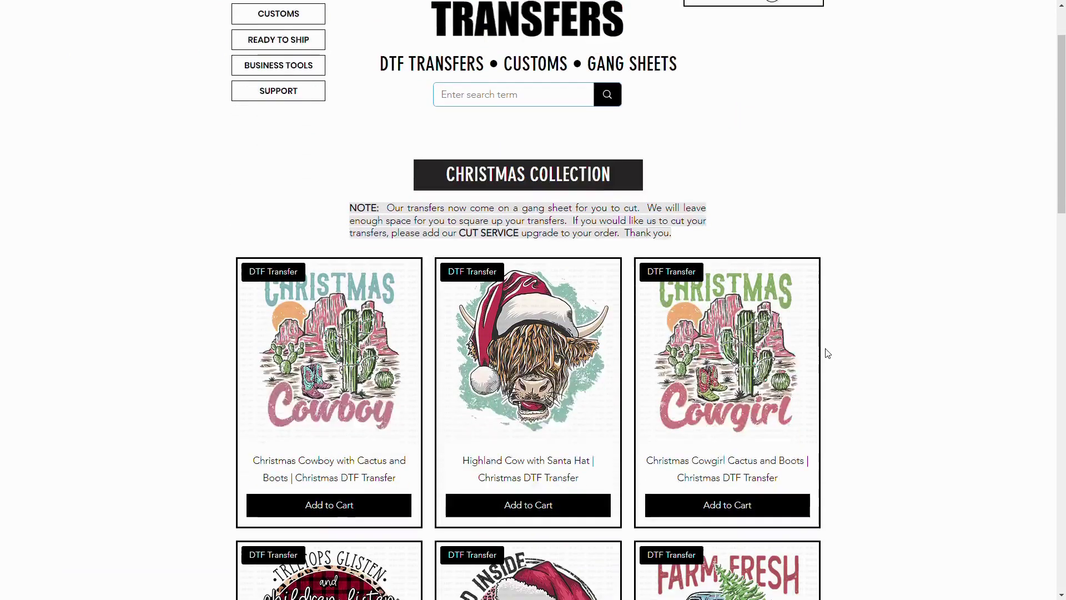
{"action": "scroll", "coordinate": [823, 357], "scroll_direction": "down", "scroll_amount": 5}
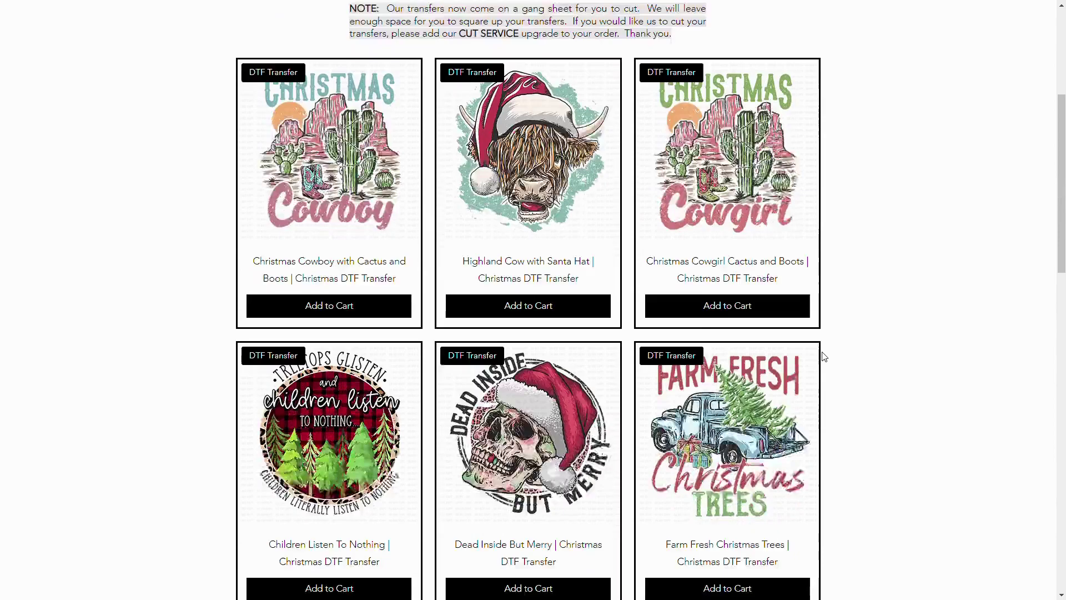
{"action": "scroll", "coordinate": [824, 356], "scroll_direction": "down", "scroll_amount": 12}
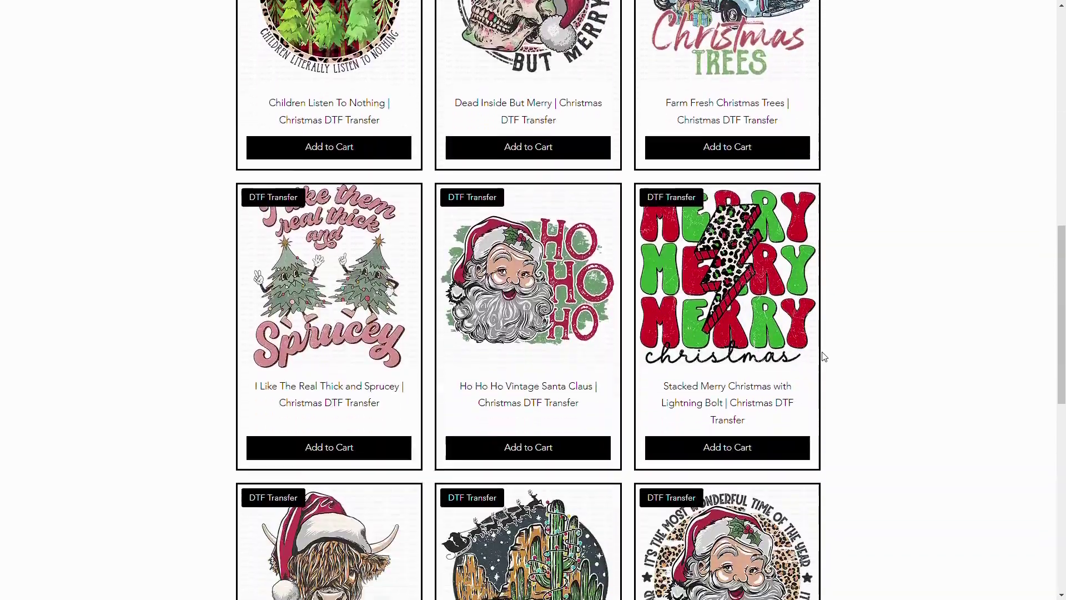
{"action": "scroll", "coordinate": [823, 356], "scroll_direction": "down", "scroll_amount": 2}
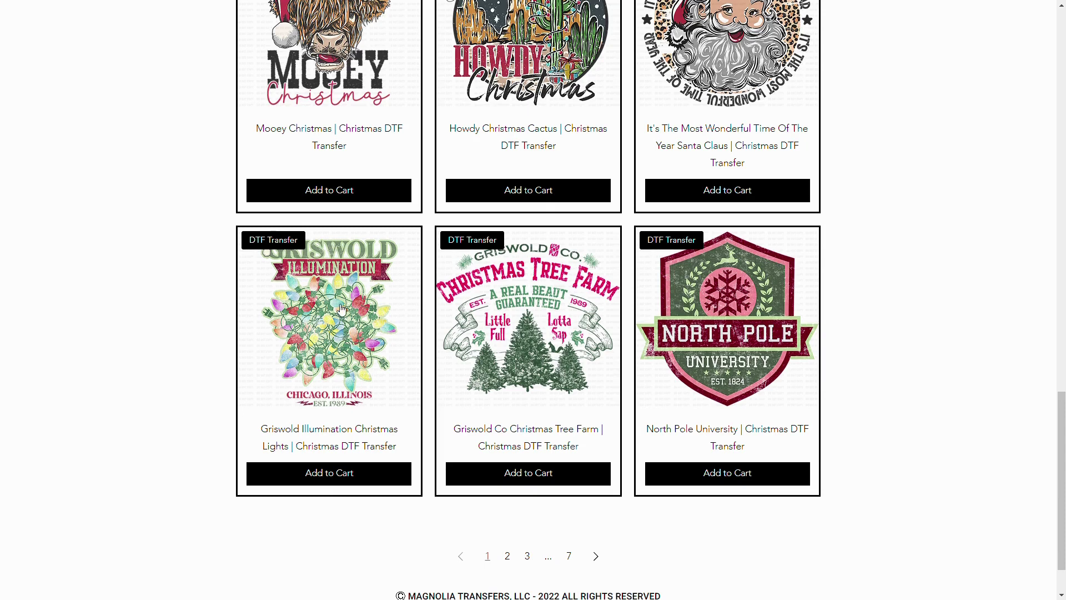
{"action": "left_click", "coordinate": [349, 325]}
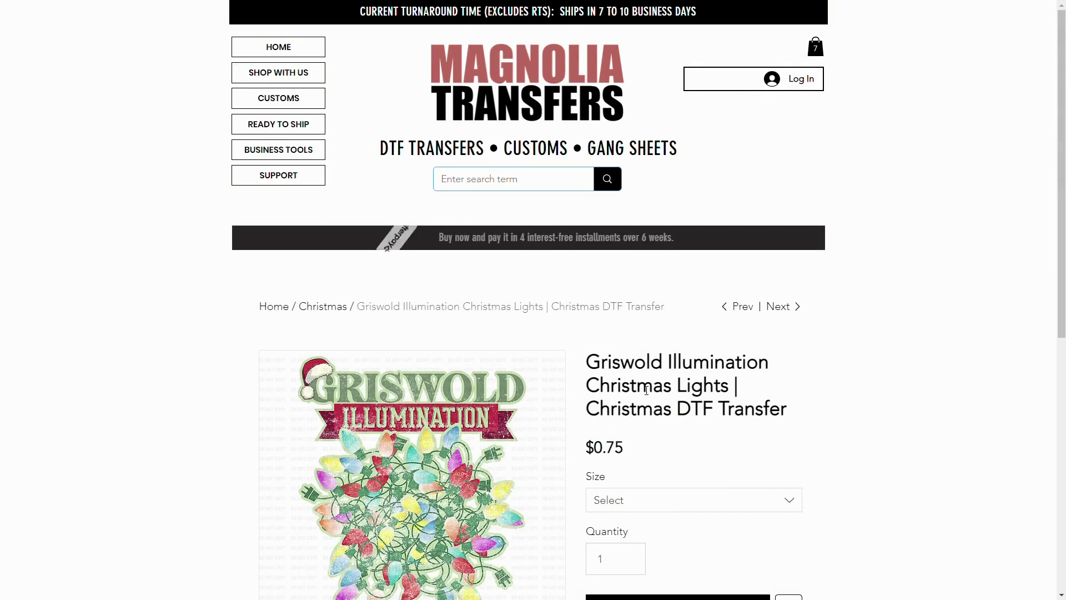
{"action": "scroll", "coordinate": [647, 390], "scroll_direction": "down", "scroll_amount": 2}
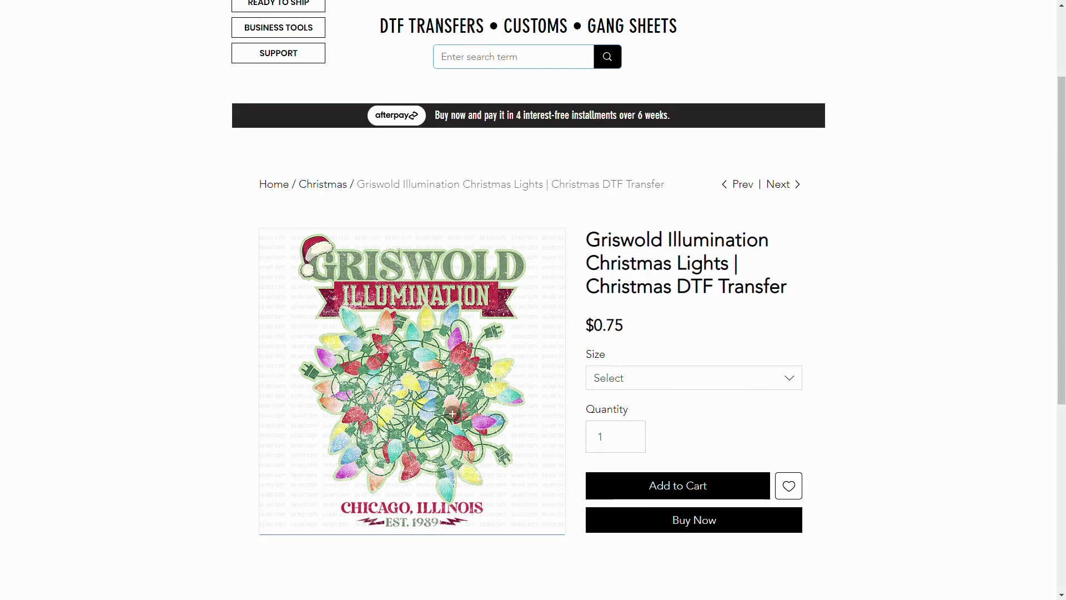
Paste the Griswold Illumination design onto page 2's black shirt and move it onto the chest.
{"action": "key", "text": "ctrl+Tab"}
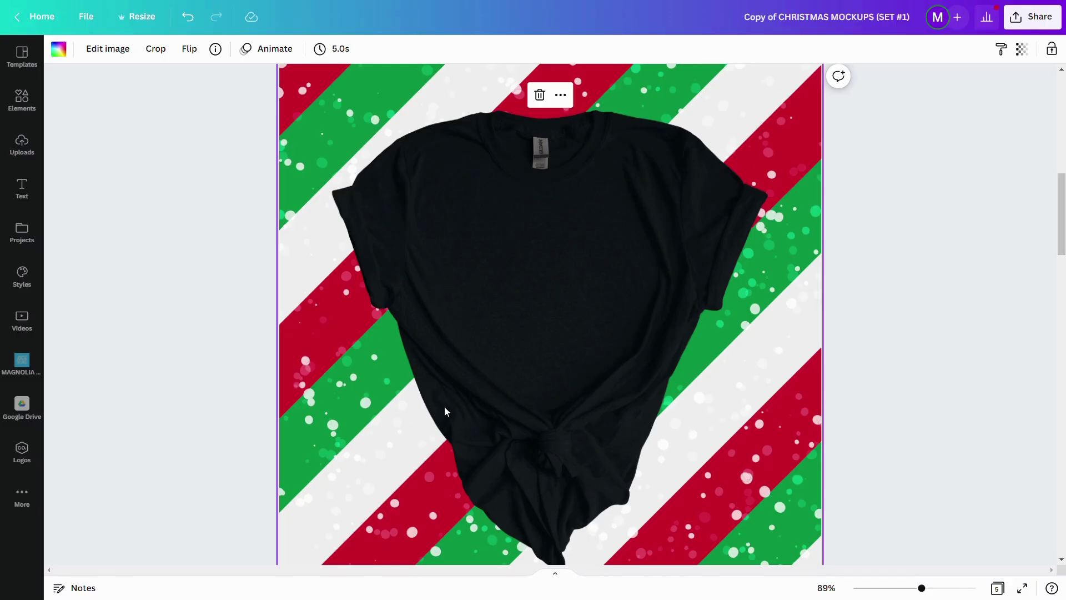
{"action": "right_click", "coordinate": [537, 285]}
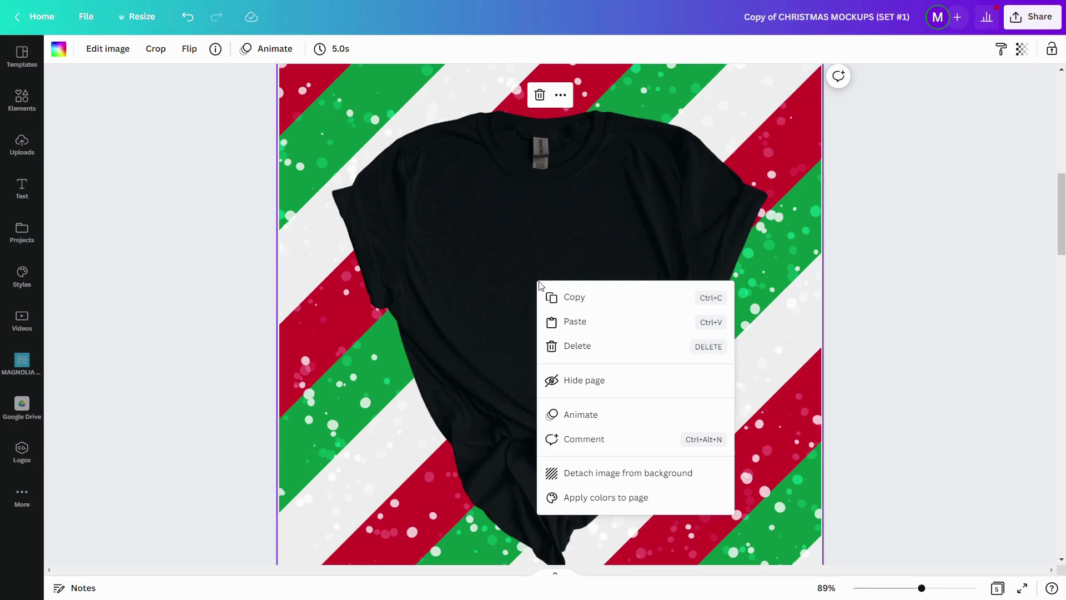
{"action": "left_click", "coordinate": [589, 325]}
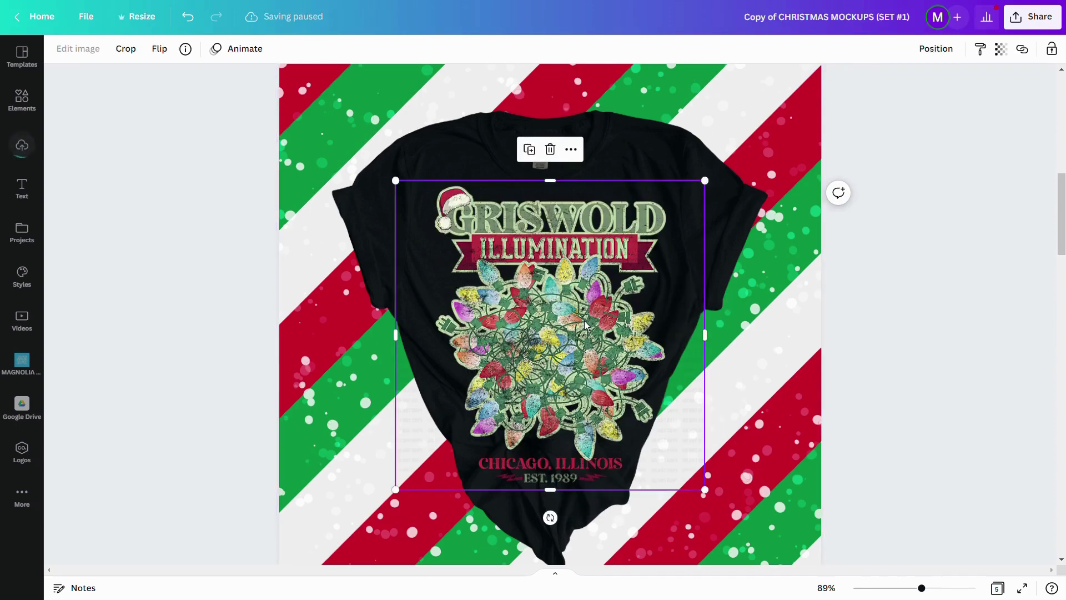
{"action": "mouse_move", "coordinate": [565, 348]}
{"action": "left_mouse_down"}
{"action": "mouse_move", "coordinate": [538, 345]}
{"action": "mouse_move", "coordinate": [466, 270]}
{"action": "mouse_move", "coordinate": [463, 445]}
{"action": "mouse_move", "coordinate": [613, 337]}
{"action": "mouse_move", "coordinate": [561, 325]}
{"action": "mouse_move", "coordinate": [571, 345]}
{"action": "left_mouse_up"}
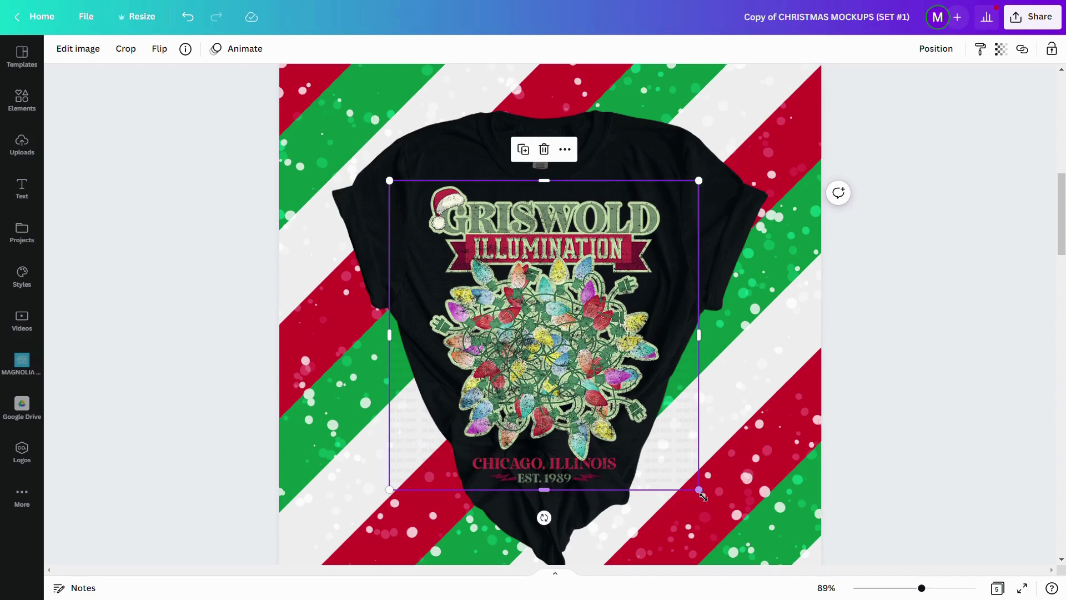
{"action": "left_click_drag", "start_coordinate": [698, 488], "coordinate": [591, 381]}
{"action": "left_click_drag", "start_coordinate": [500, 290], "coordinate": [561, 313]}
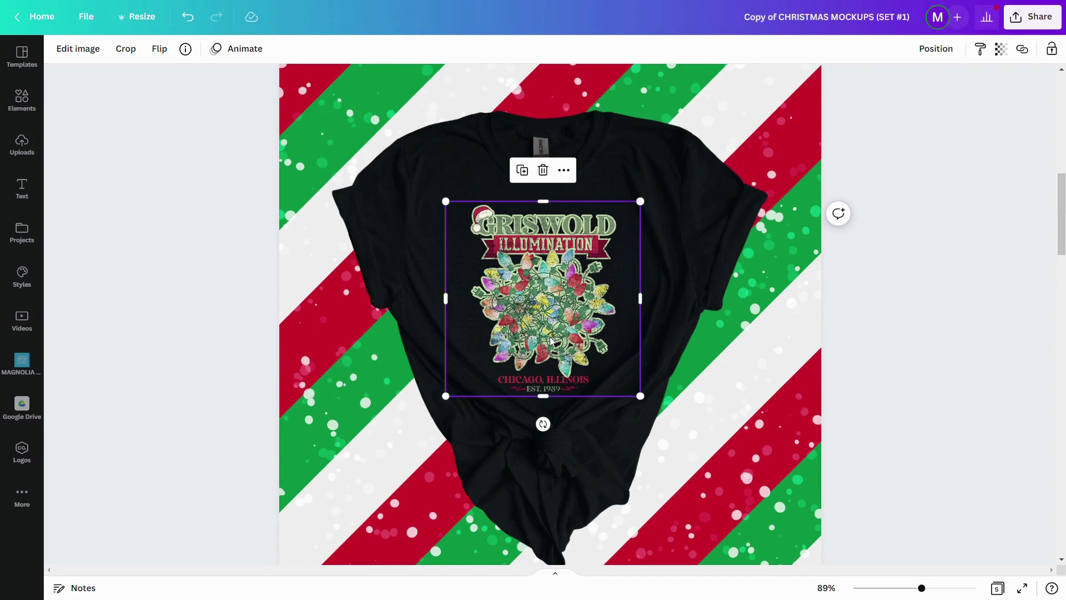
Resize the Griswold design from about 351x351 up to fill the chest, centred.
{"action": "left_click_drag", "start_coordinate": [544, 296], "coordinate": [553, 300]}
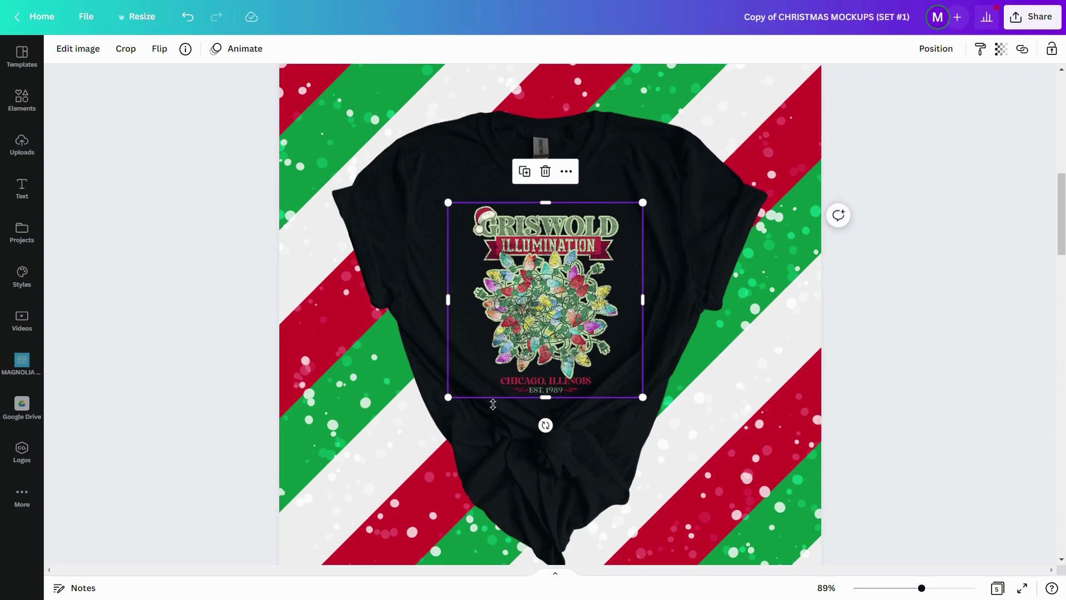
{"action": "left_click_drag", "start_coordinate": [451, 400], "coordinate": [412, 438]}
{"action": "left_click_drag", "start_coordinate": [536, 345], "coordinate": [555, 345]}
{"action": "left_click_drag", "start_coordinate": [431, 437], "coordinate": [585, 276]}
{"action": "left_click_drag", "start_coordinate": [633, 234], "coordinate": [627, 252]}
{"action": "left_click_drag", "start_coordinate": [577, 297], "coordinate": [434, 434]}
{"action": "left_click_drag", "start_coordinate": [538, 360], "coordinate": [538, 341]}
Scroll through the mockup pages to check page 5's blank green shirt.
{"action": "scroll", "coordinate": [870, 403], "scroll_direction": "down", "scroll_amount": 10}
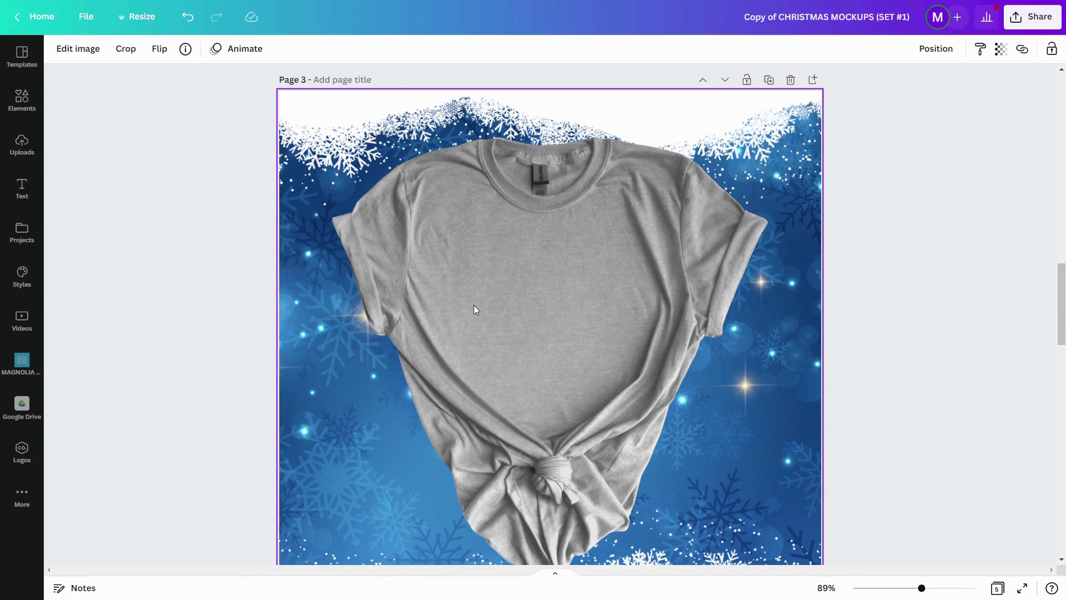
{"action": "scroll", "coordinate": [601, 268], "scroll_direction": "down", "scroll_amount": 15}
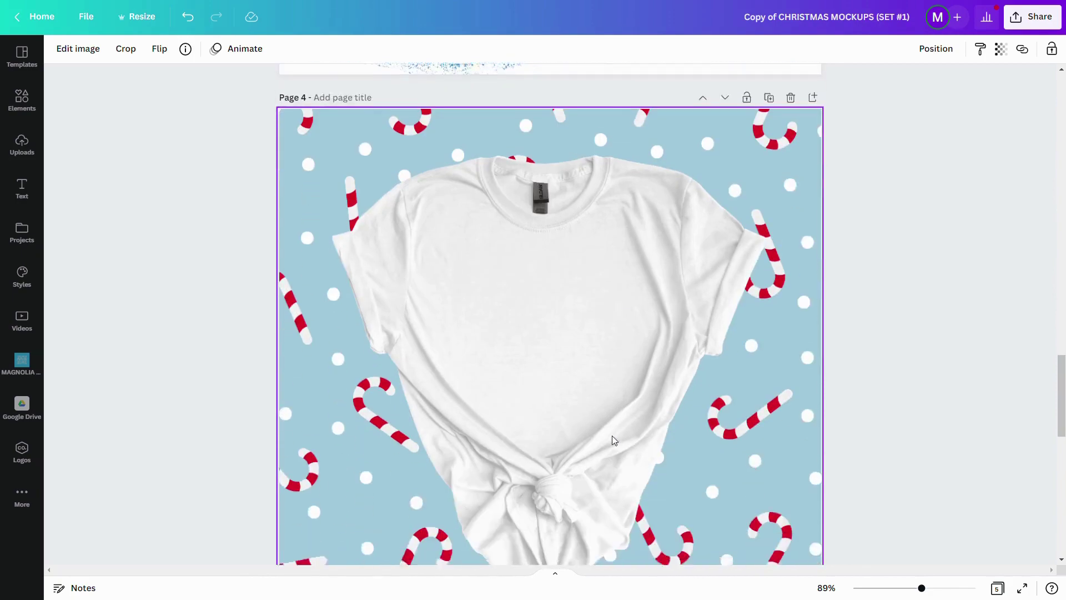
{"action": "scroll", "coordinate": [611, 449], "scroll_direction": "up", "scroll_amount": 8}
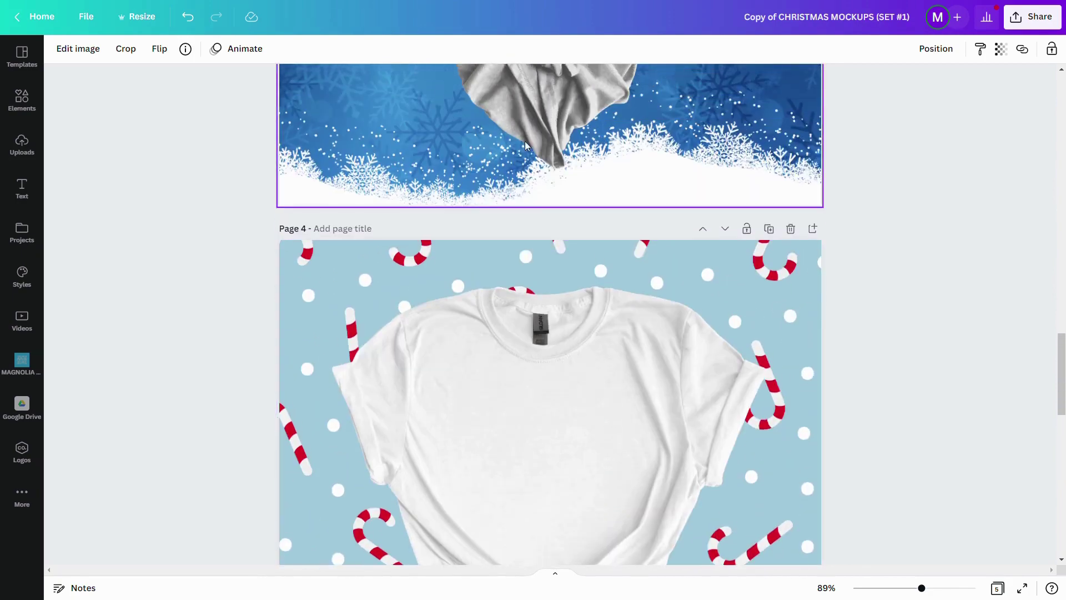
{"action": "scroll", "coordinate": [610, 436], "scroll_direction": "down", "scroll_amount": 5}
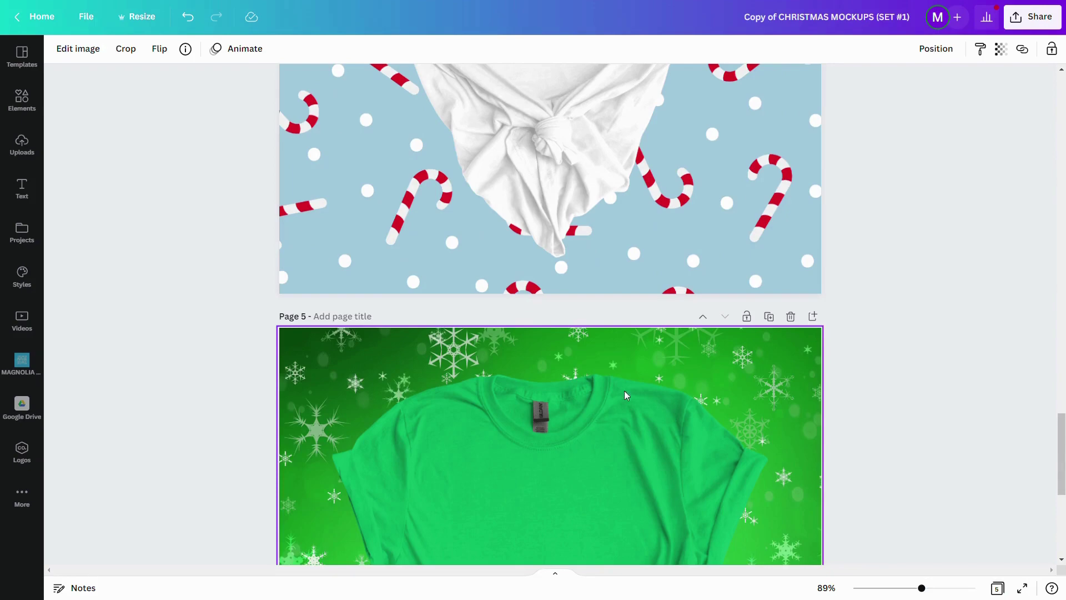
{"action": "scroll", "coordinate": [937, 411], "scroll_direction": "down", "scroll_amount": 3}
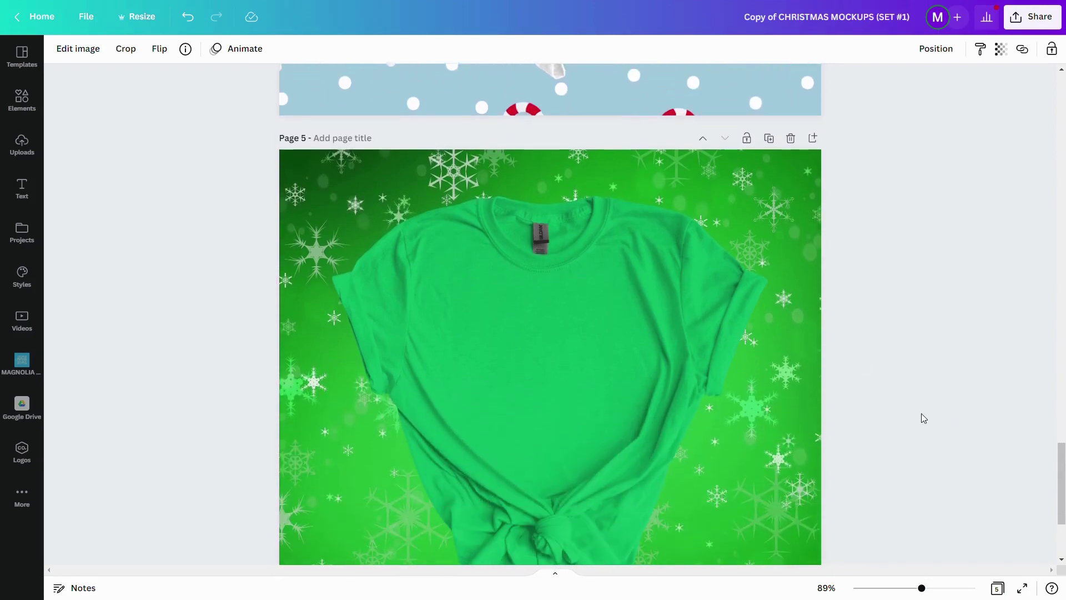
{"action": "scroll", "coordinate": [899, 394], "scroll_direction": "up", "scroll_amount": 6}
{"action": "scroll", "coordinate": [878, 379], "scroll_direction": "up", "scroll_amount": 6}
{"action": "scroll", "coordinate": [877, 377], "scroll_direction": "down", "scroll_amount": 15}
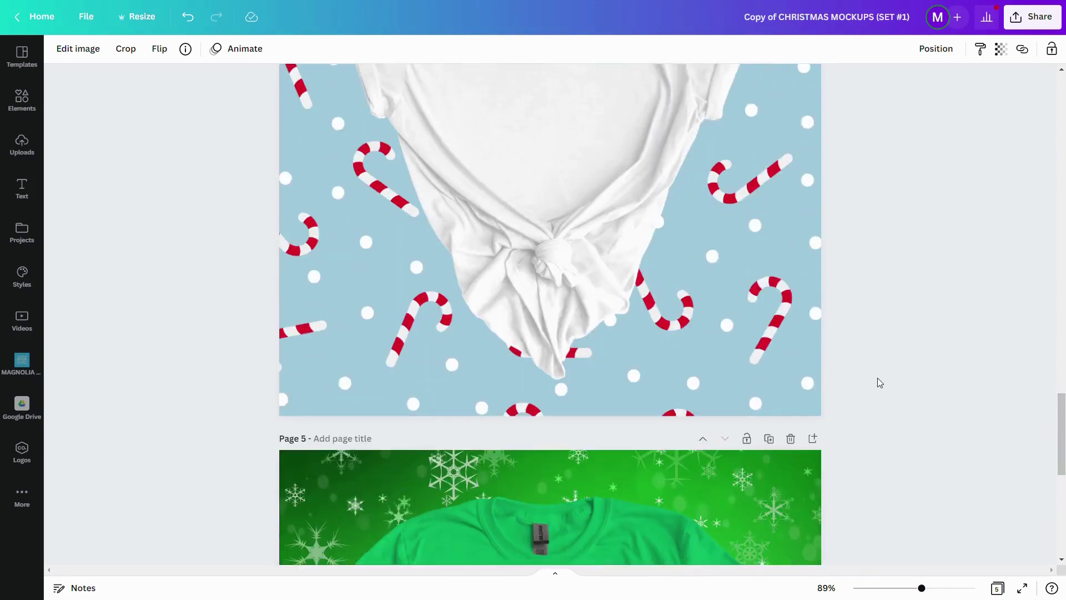
{"action": "scroll", "coordinate": [877, 377], "scroll_direction": "up", "scroll_amount": 1}
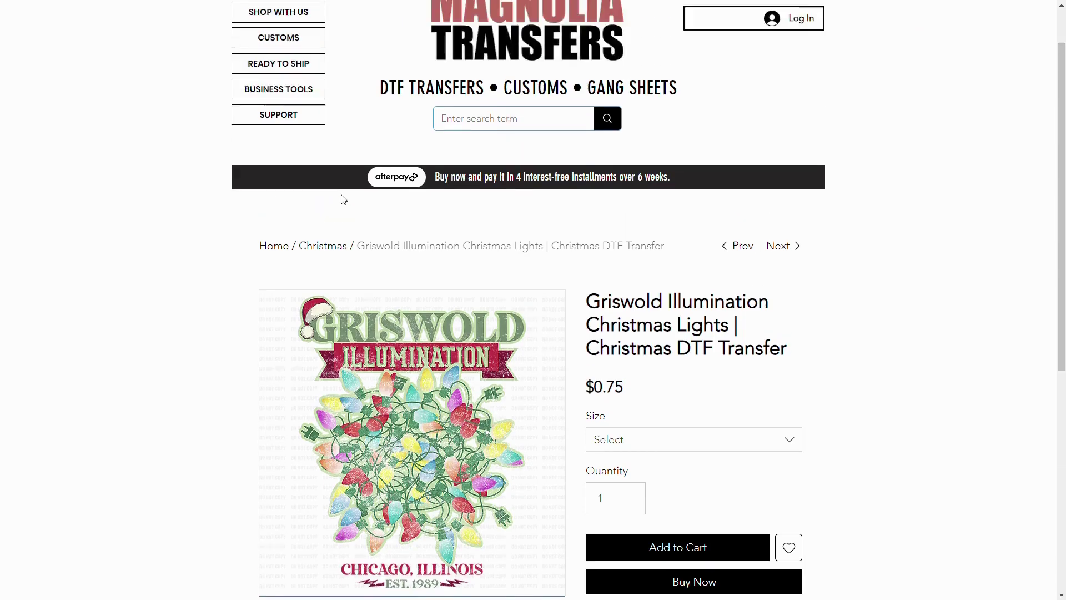
{"action": "scroll", "coordinate": [343, 199], "scroll_direction": "up", "scroll_amount": 1}
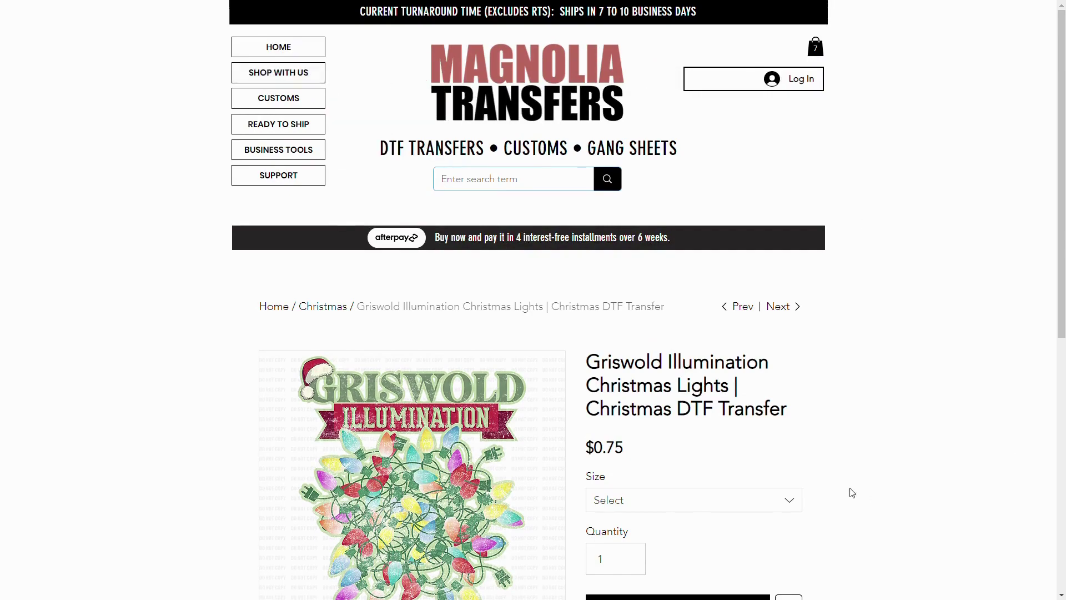
Open the Children Listen To Nothing transfer from the Christmas collection, then return to Canva.
{"action": "key", "text": "alt+Left"}
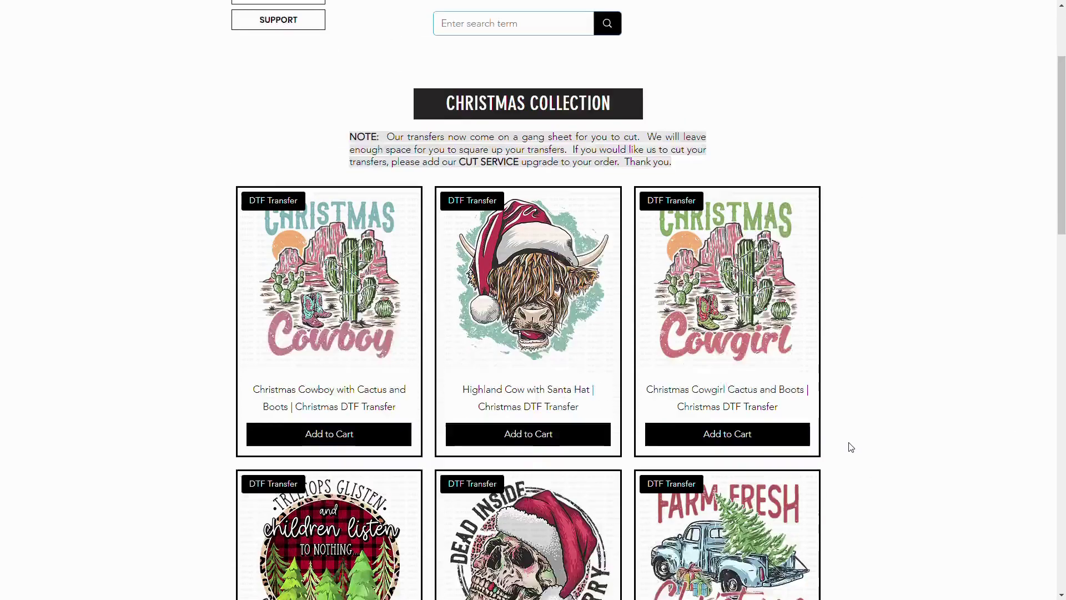
{"action": "scroll", "coordinate": [851, 446], "scroll_direction": "down", "scroll_amount": 6}
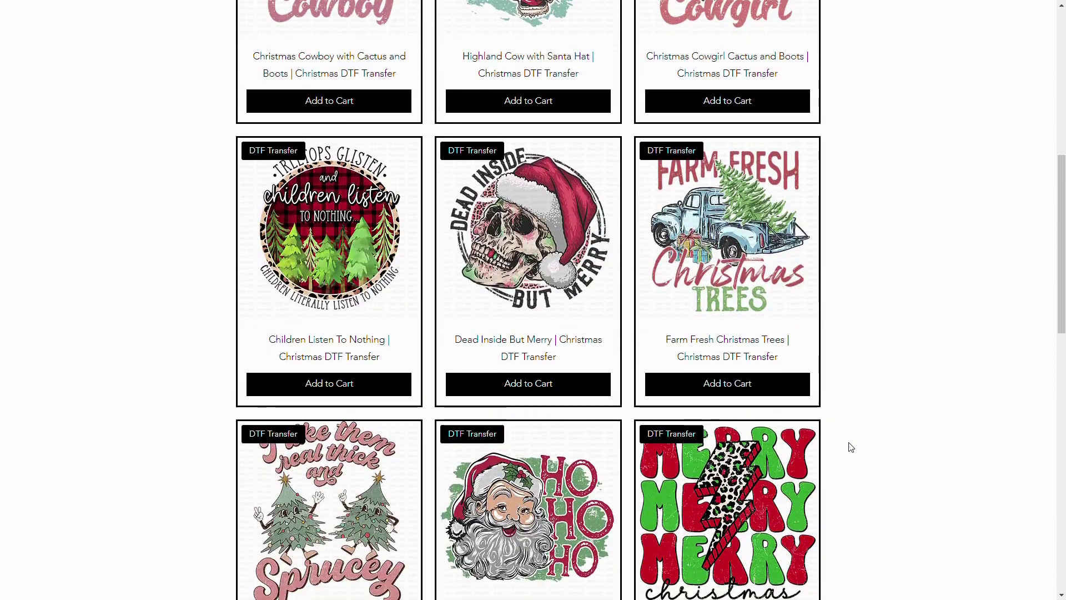
{"action": "left_click", "coordinate": [338, 237]}
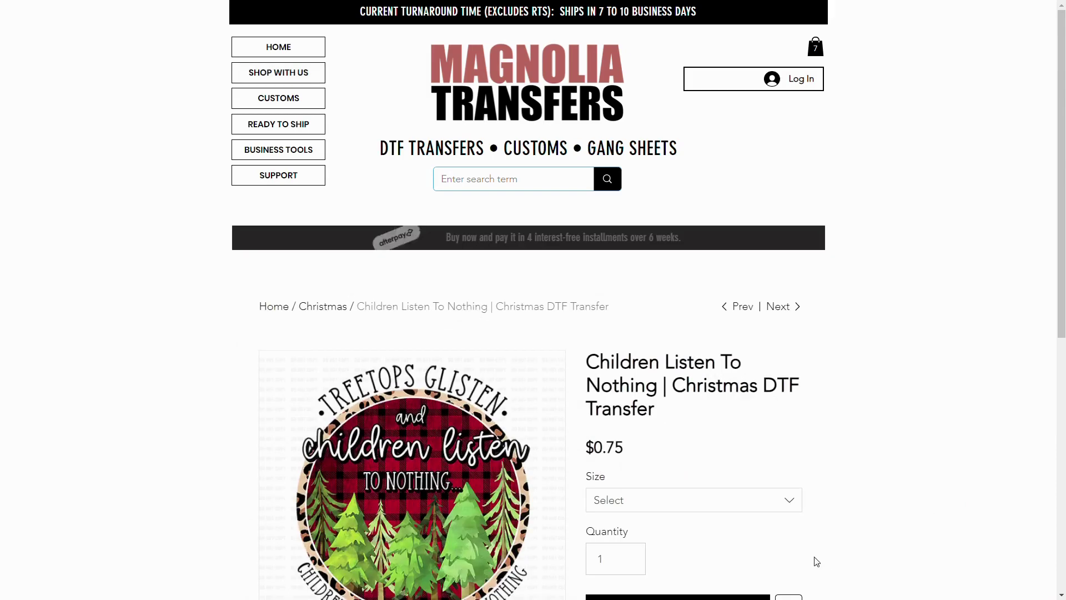
{"action": "scroll", "coordinate": [833, 413], "scroll_direction": "down", "scroll_amount": 3}
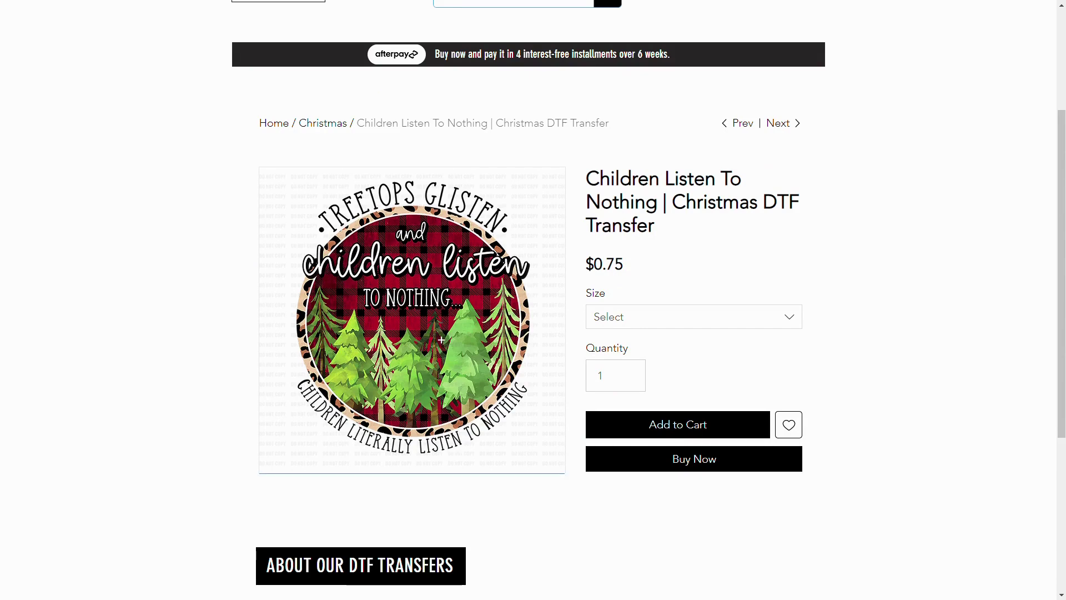
{"action": "key", "text": "alt+Tab"}
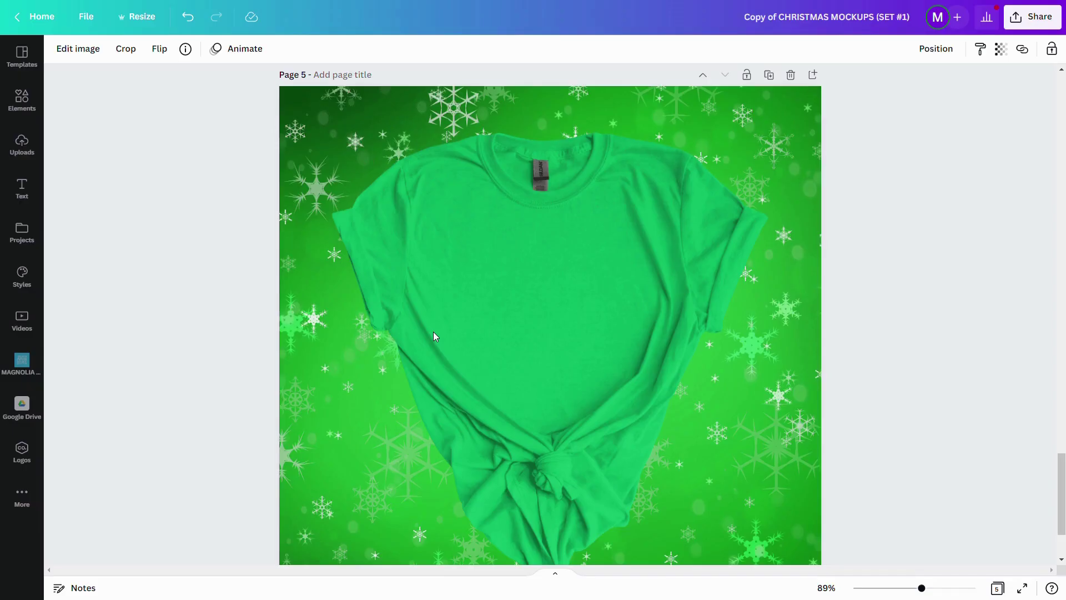
Paste the Children Listen To Nothing design onto the green shirt and shrink it onto the chest.
{"action": "left_click", "coordinate": [542, 294]}
{"action": "right_click", "coordinate": [541, 293]}
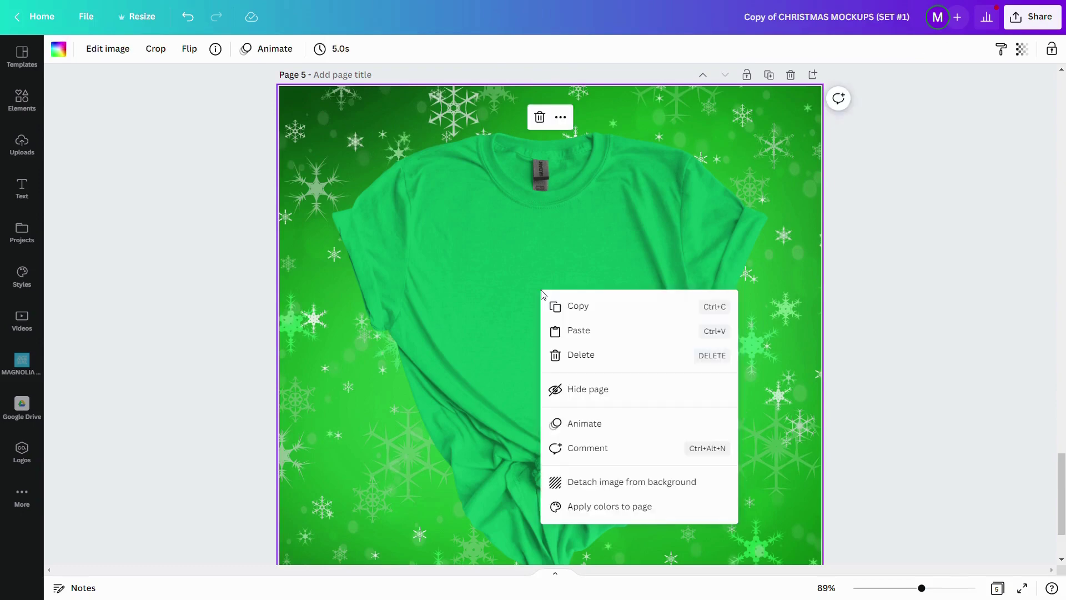
{"action": "left_click", "coordinate": [603, 335]}
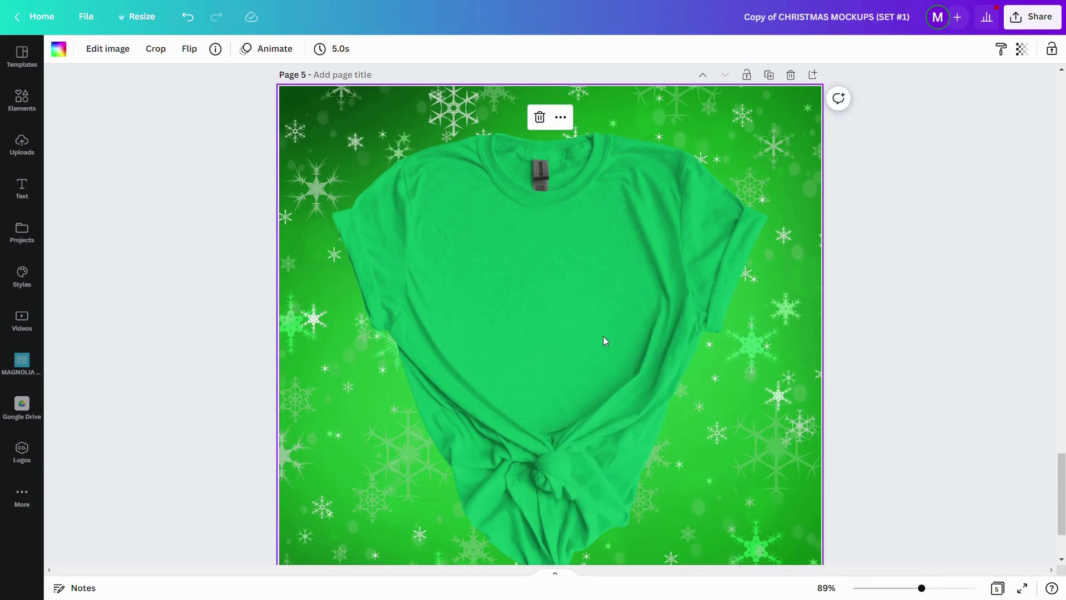
{"action": "left_click_drag", "start_coordinate": [395, 203], "coordinate": [487, 299]}
{"action": "left_click_drag", "start_coordinate": [611, 431], "coordinate": [561, 354]}
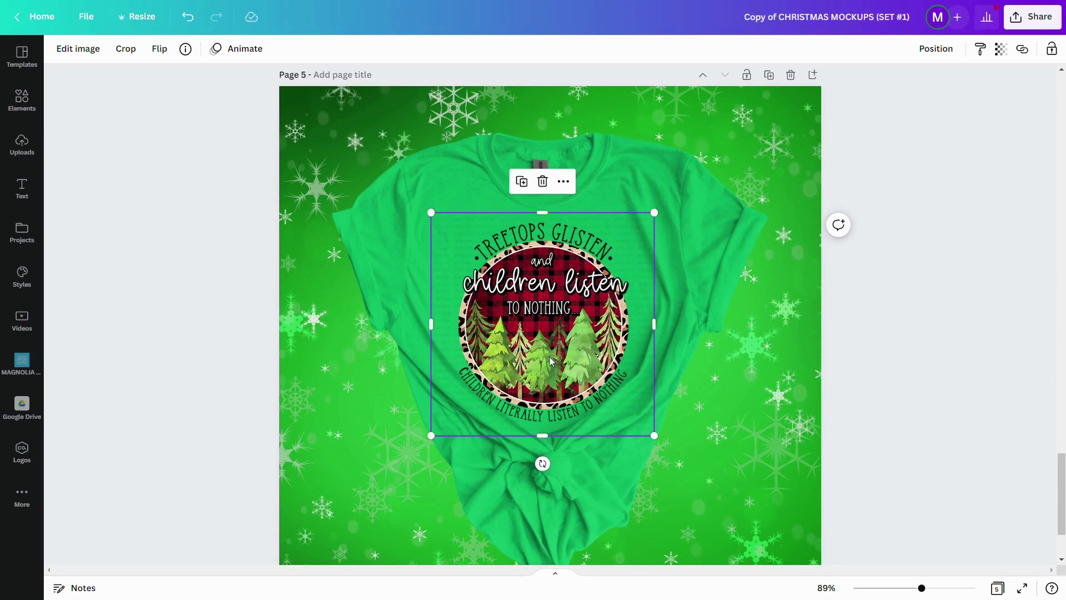
Crop the design's left, bottom, top and right margins inward and apply the crop.
{"action": "left_click", "coordinate": [126, 50]}
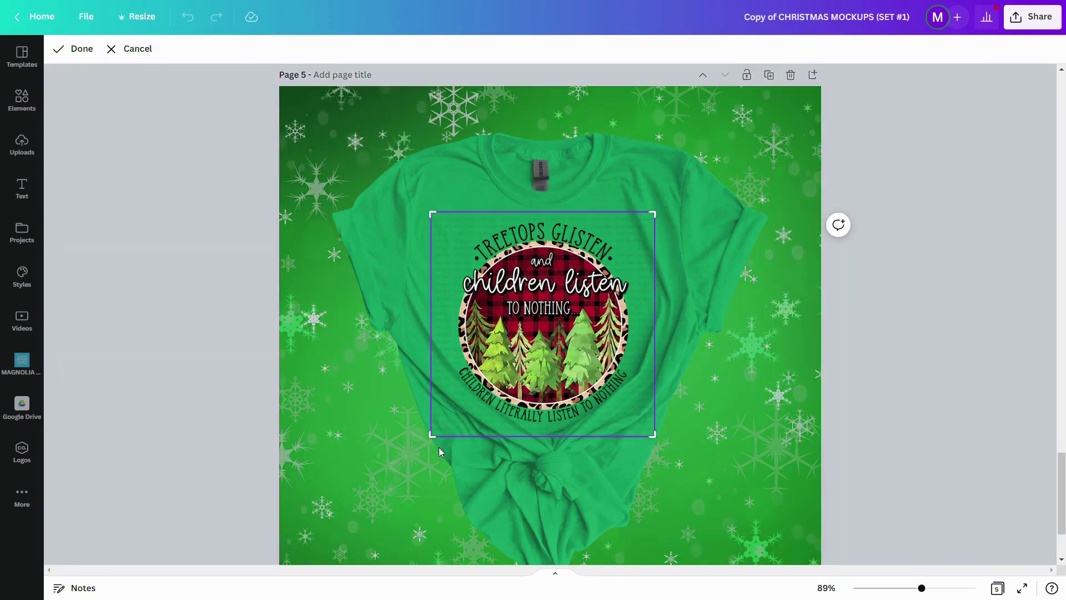
{"action": "left_click_drag", "start_coordinate": [437, 443], "coordinate": [459, 445]}
{"action": "left_click_drag", "start_coordinate": [460, 444], "coordinate": [459, 434]}
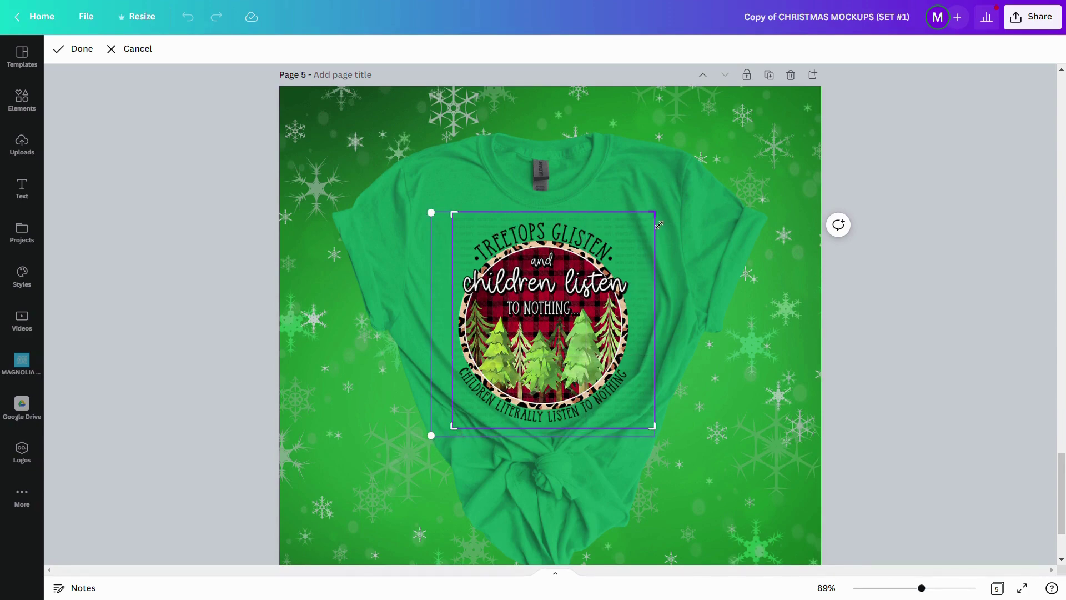
{"action": "left_click_drag", "start_coordinate": [659, 224], "coordinate": [639, 227]}
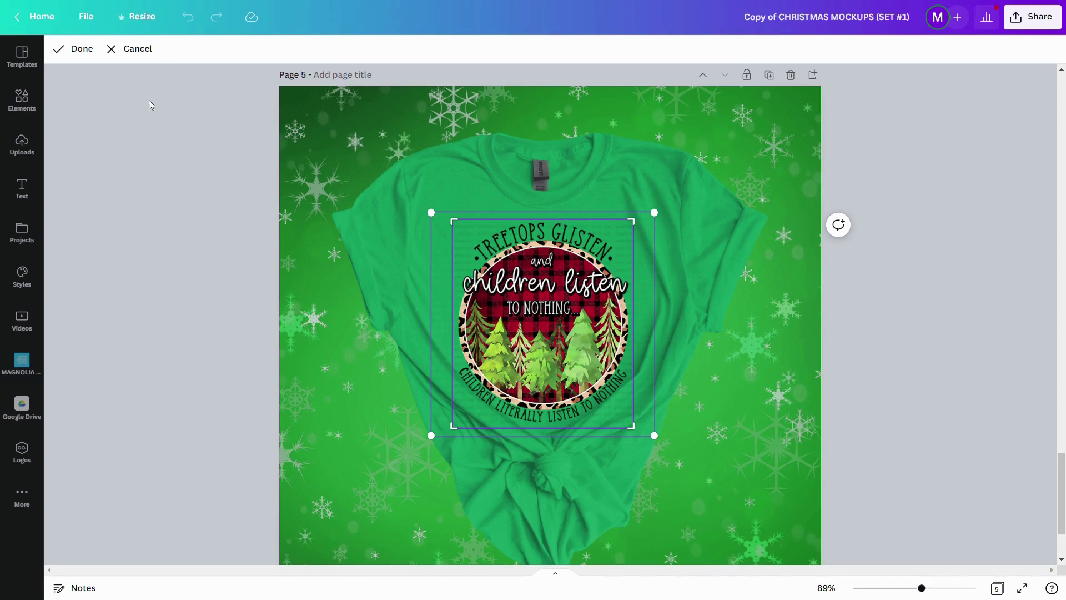
{"action": "left_click", "coordinate": [79, 55]}
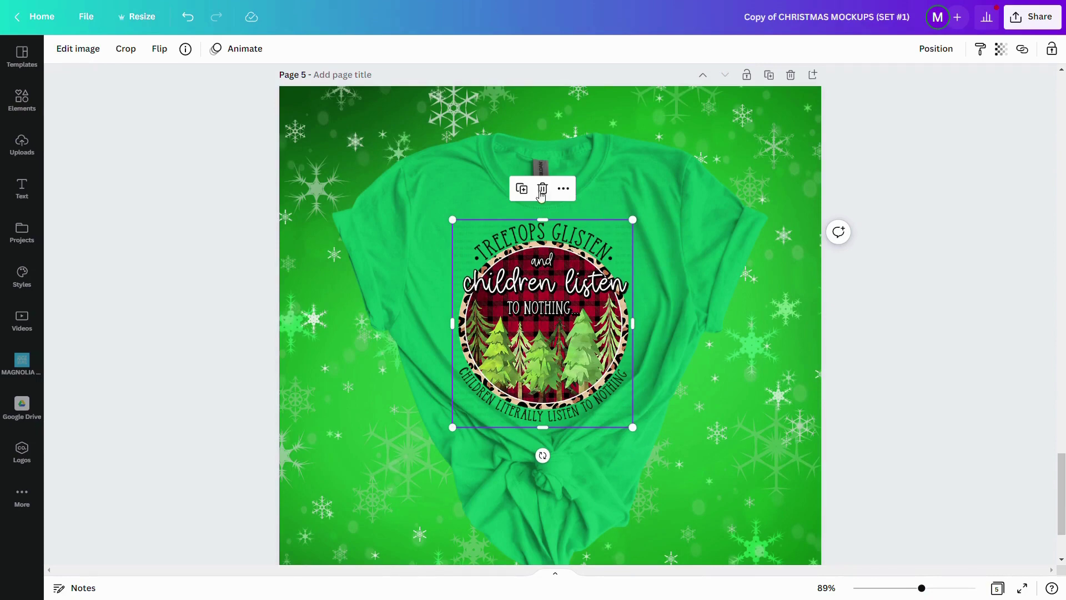
Limit the 1,000 × 1,000 px PNG download to pages 1, 2 and 5 only.
{"action": "left_click", "coordinate": [796, 338]}
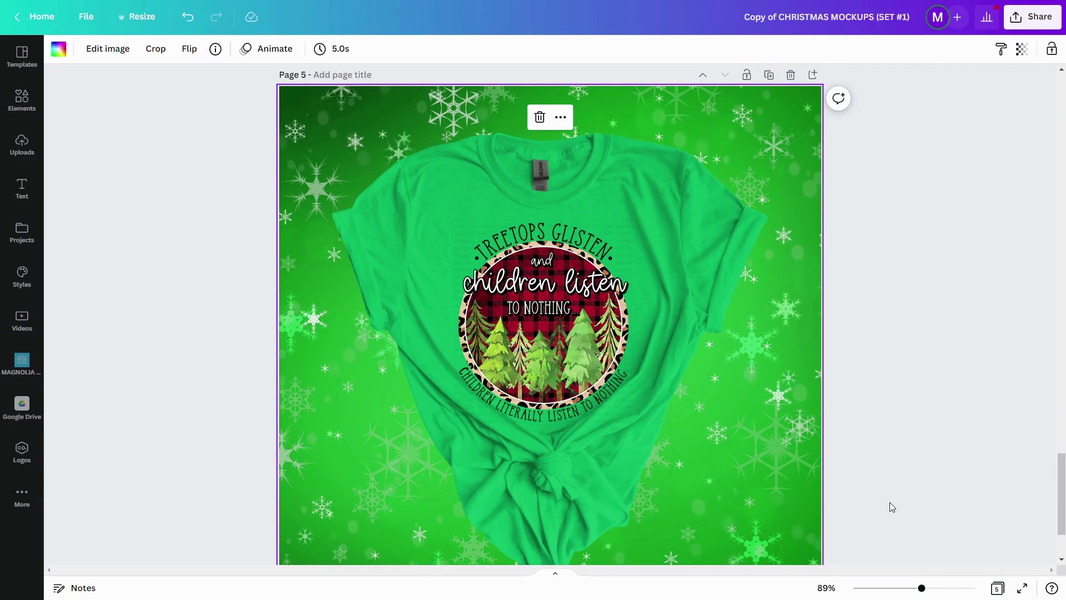
{"action": "left_click", "coordinate": [1038, 18]}
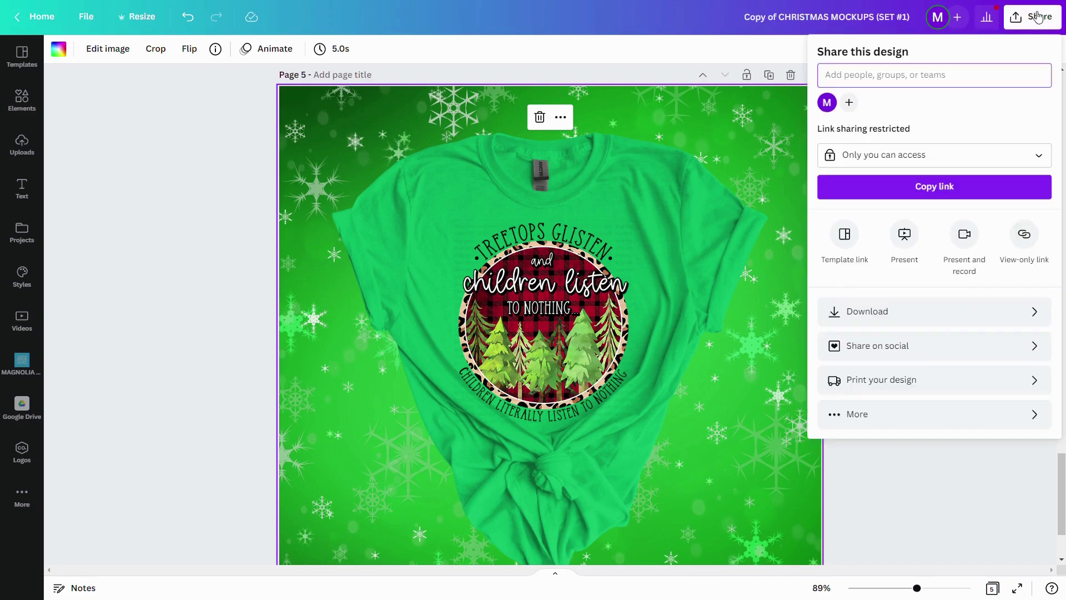
{"action": "left_click", "coordinate": [887, 312]}
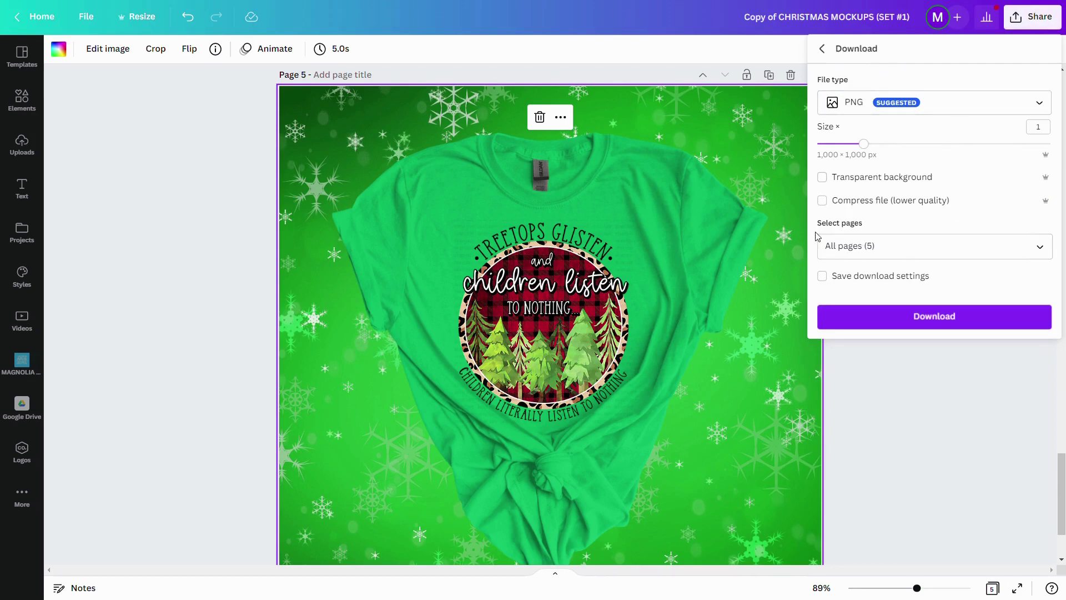
{"action": "left_click", "coordinate": [1043, 247]}
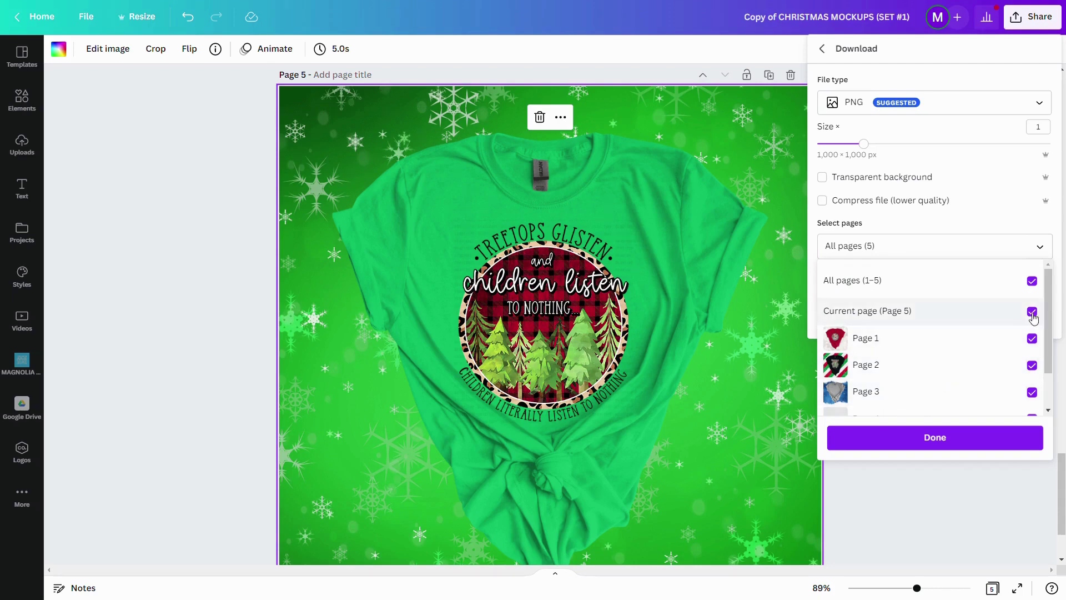
{"action": "left_click", "coordinate": [1032, 281]}
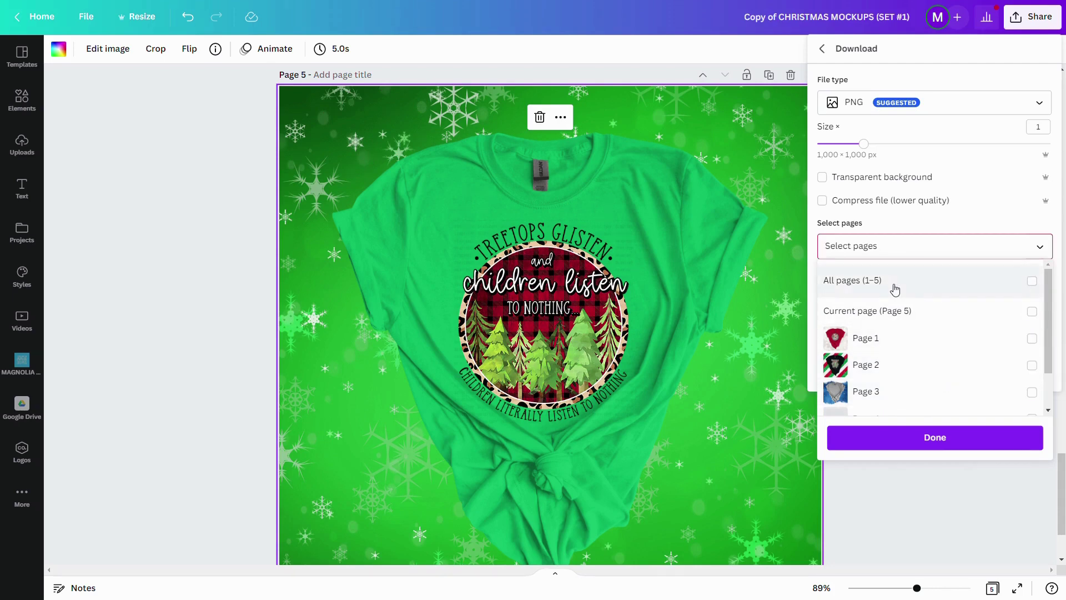
{"action": "left_click", "coordinate": [1033, 340]}
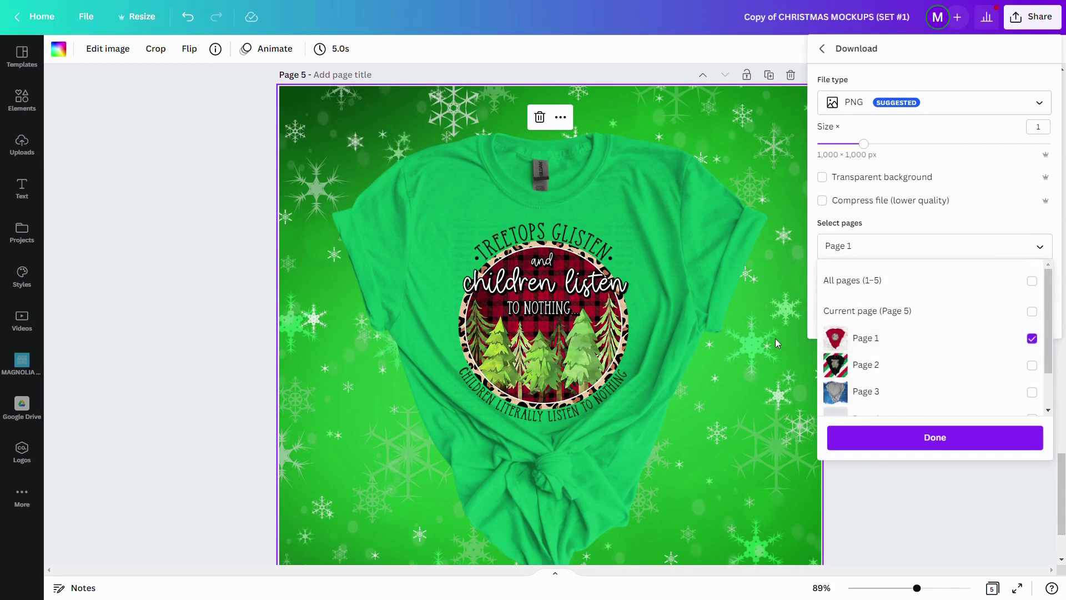
{"action": "left_click", "coordinate": [1031, 364]}
{"action": "scroll", "coordinate": [973, 397], "scroll_direction": "down", "scroll_amount": 2}
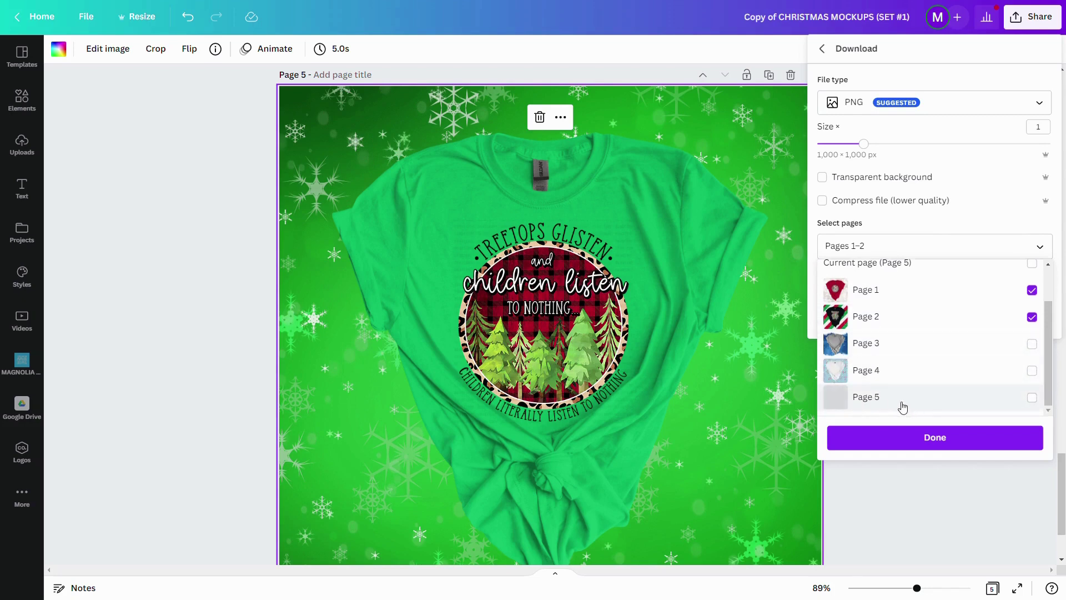
{"action": "left_click", "coordinate": [1031, 397]}
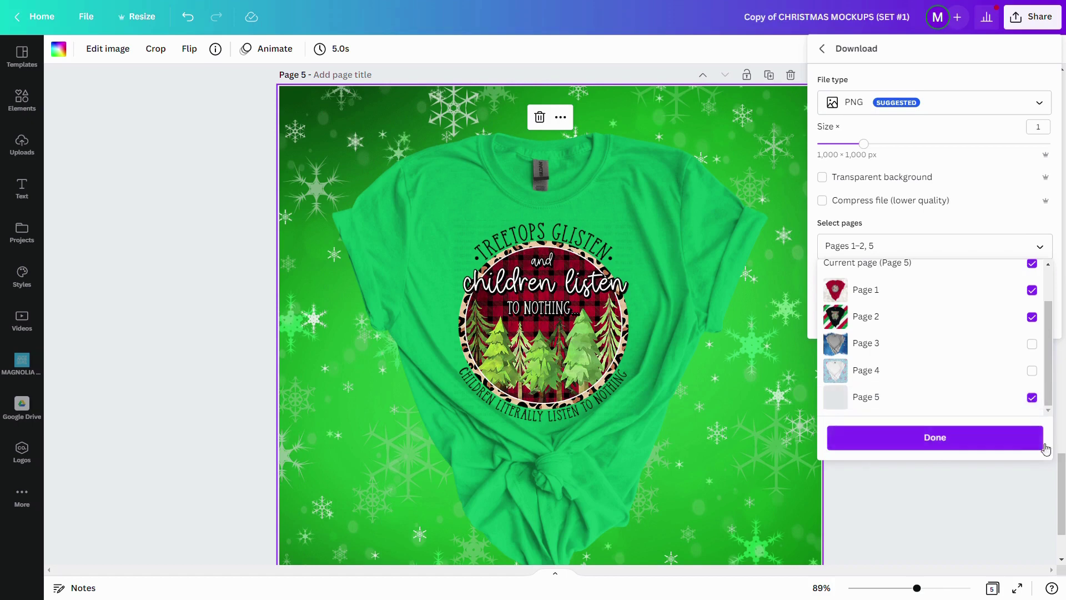
{"action": "left_click", "coordinate": [964, 438]}
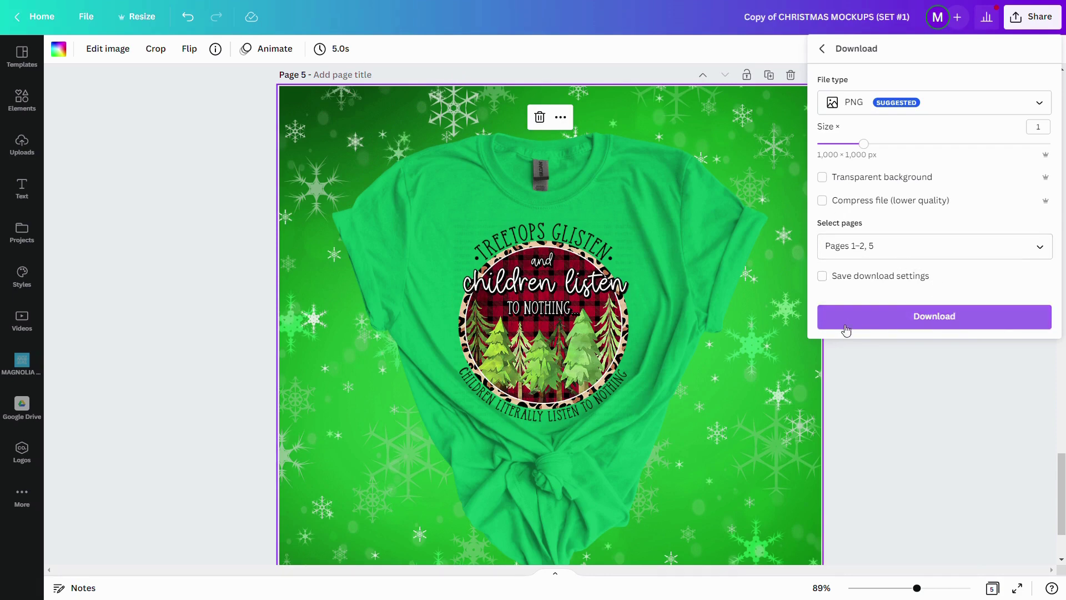
Export the three Christmas shirt mockups as a PNG .zip file and dismiss the download panel.
{"action": "left_click", "coordinate": [939, 323]}
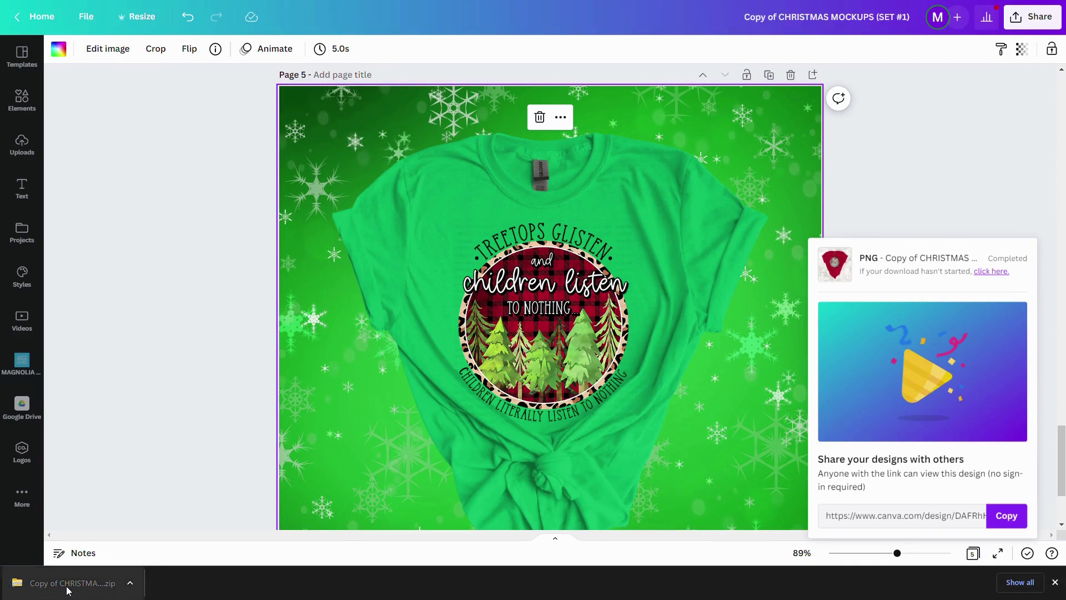
{"action": "left_click", "coordinate": [131, 582]}
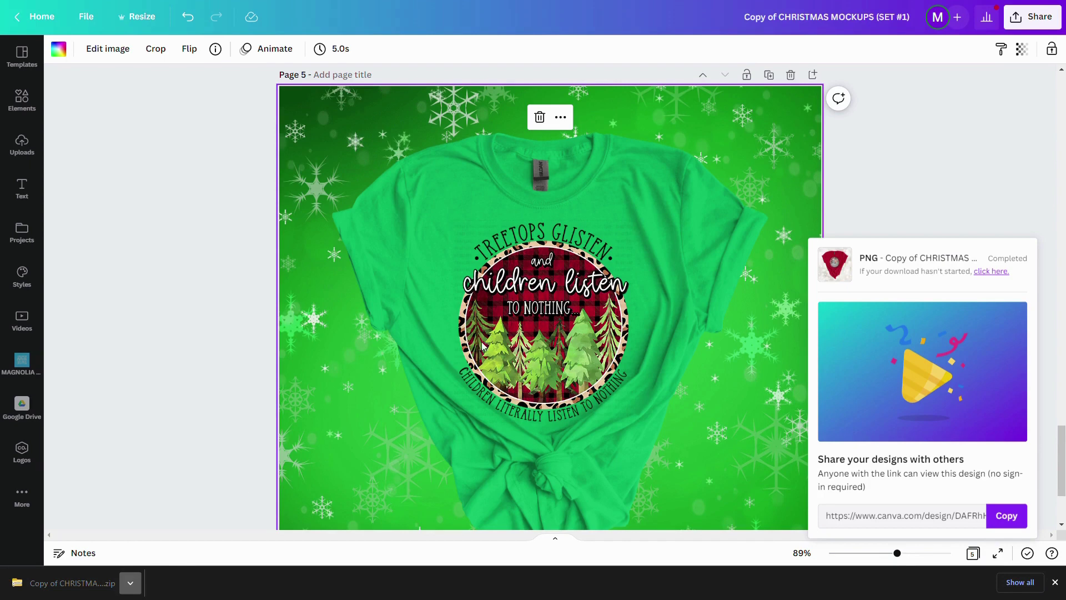
{"action": "left_click", "coordinate": [974, 232]}
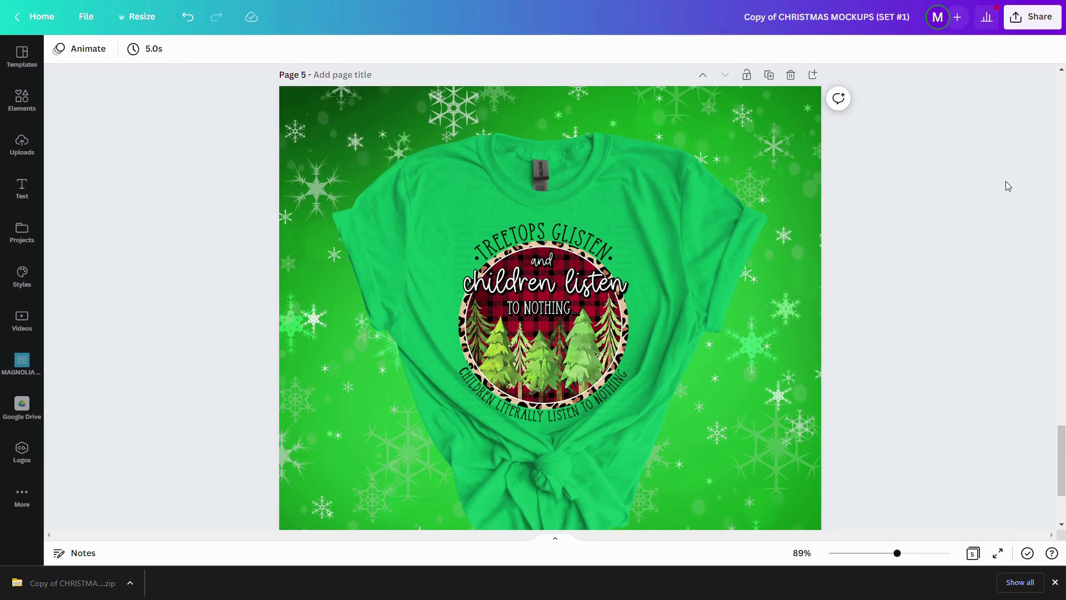